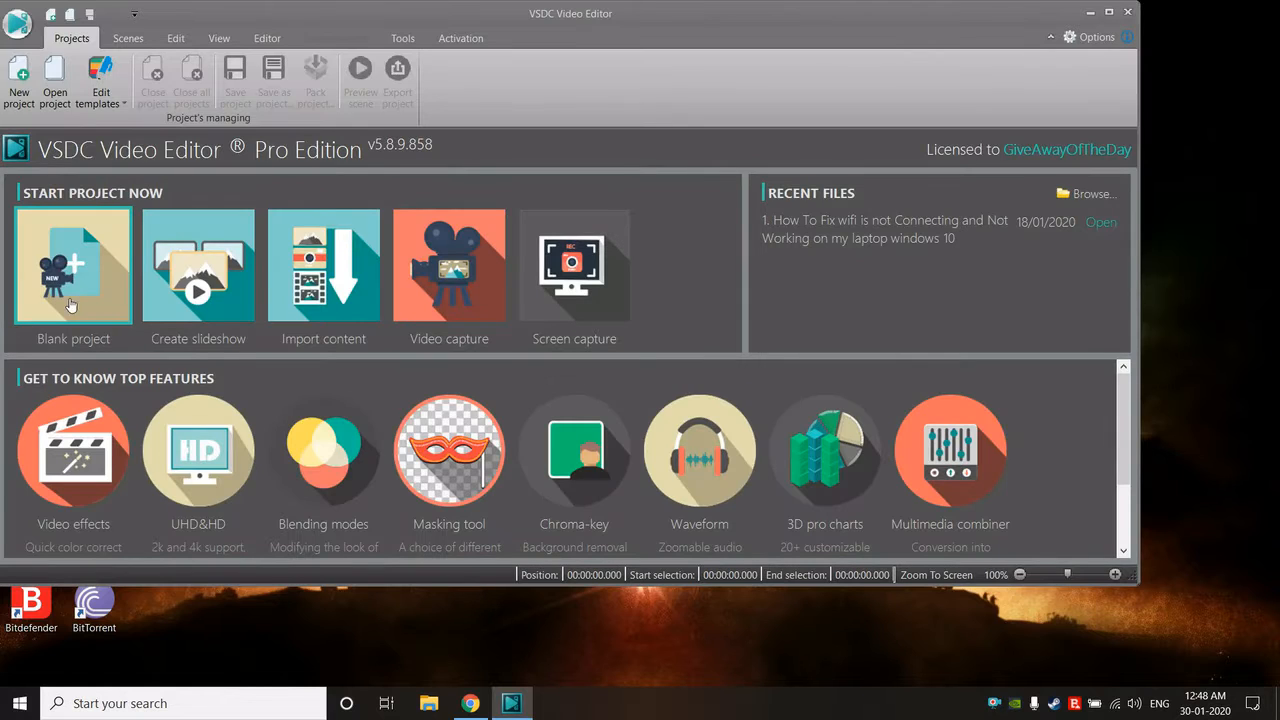
# - Start a blank project and title it "Sample videos"
pyautogui.click(72, 277)
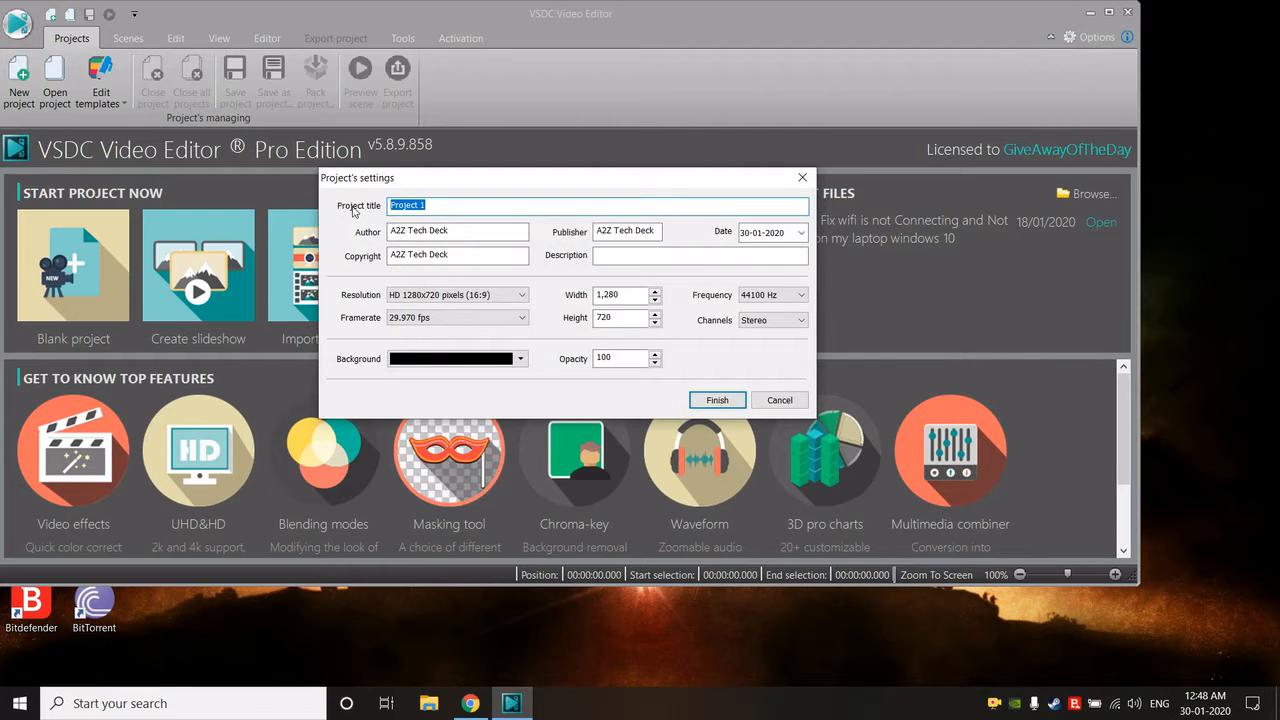
pyautogui.write('Sample videos')
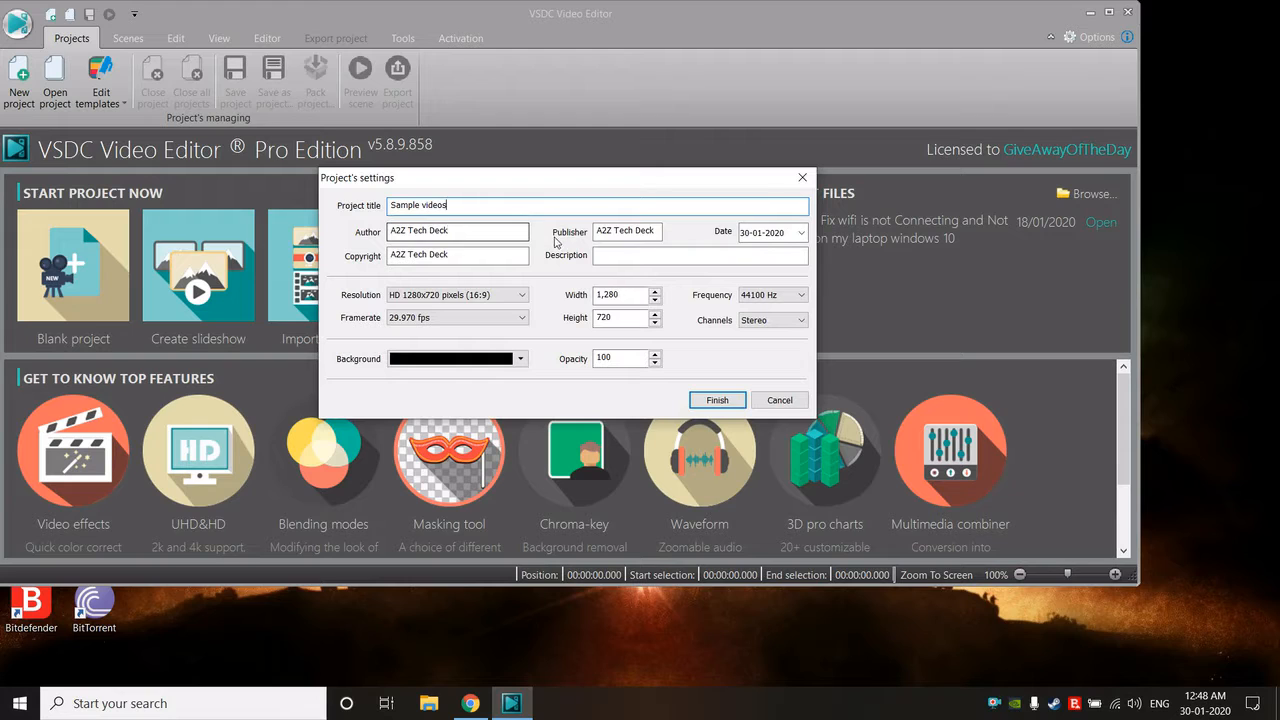
pyautogui.click(445, 234)
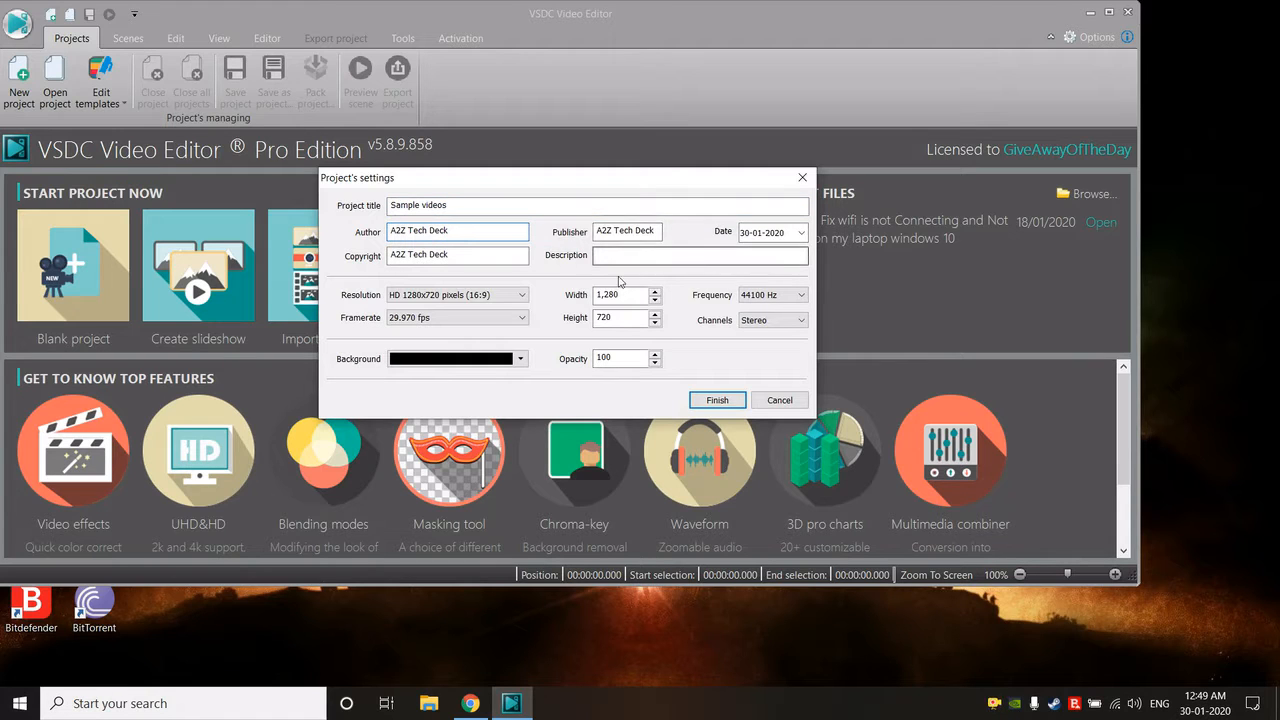
# - Set the project's resolution to HD 1280x720 pixels (16:9) and its frame rate to 30 fps
pyautogui.click(484, 297)
pyautogui.click(484, 297)
pyautogui.click(484, 297)
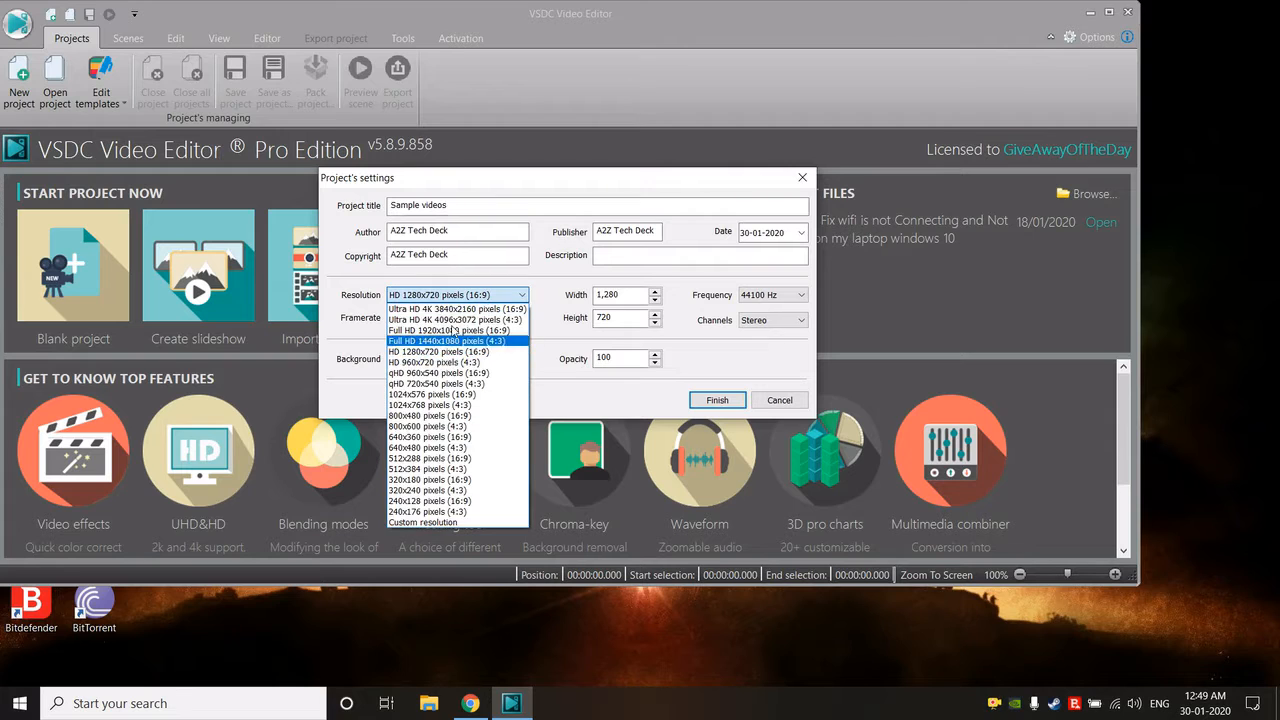
pyautogui.click(456, 354)
pyautogui.click(490, 318)
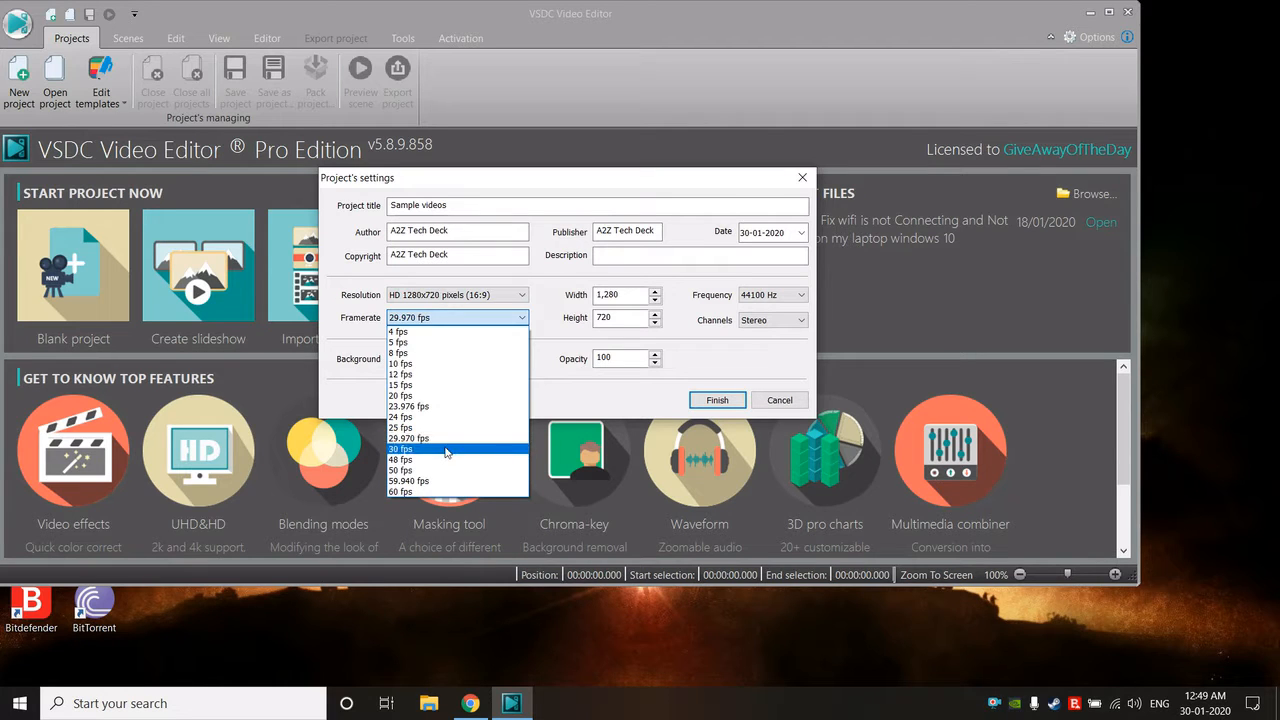
pyautogui.click(449, 449)
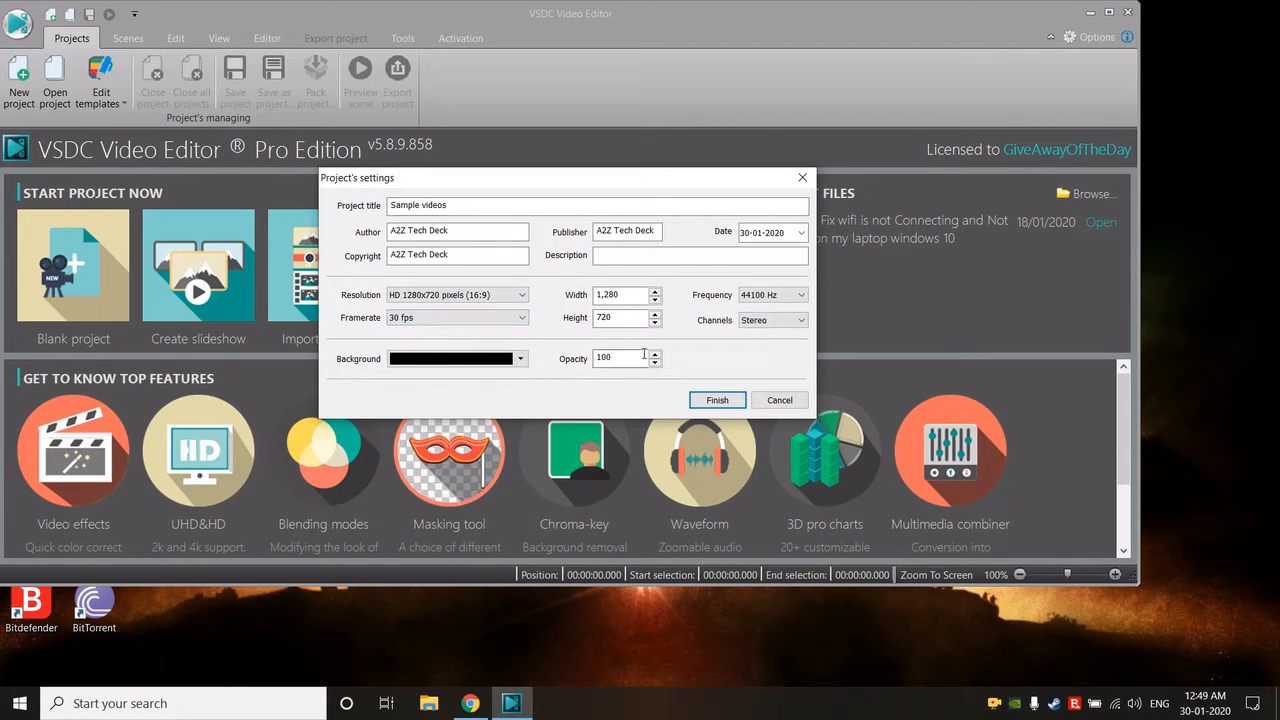
# - Keep Stereo channels and the black background, and create the project with these settings
pyautogui.click(767, 324)
pyautogui.click(706, 358)
pyautogui.click(783, 321)
pyautogui.click(707, 366)
pyautogui.click(470, 360)
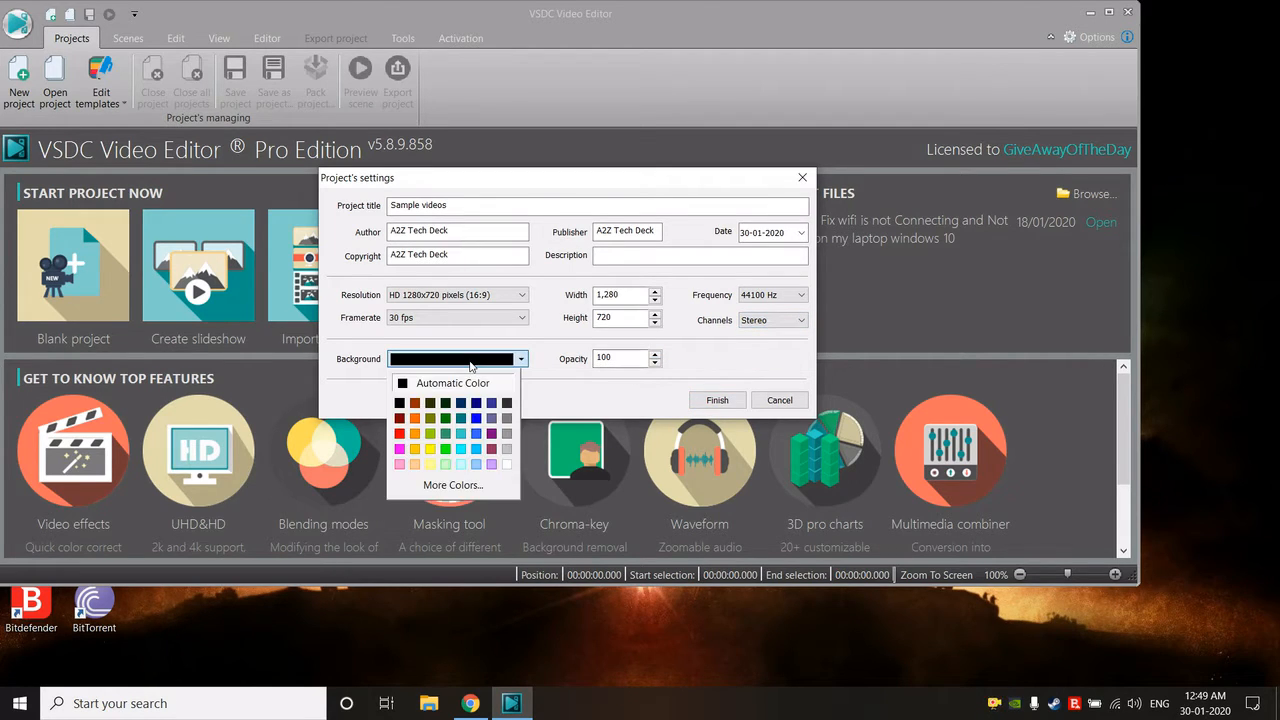
pyautogui.click(636, 363)
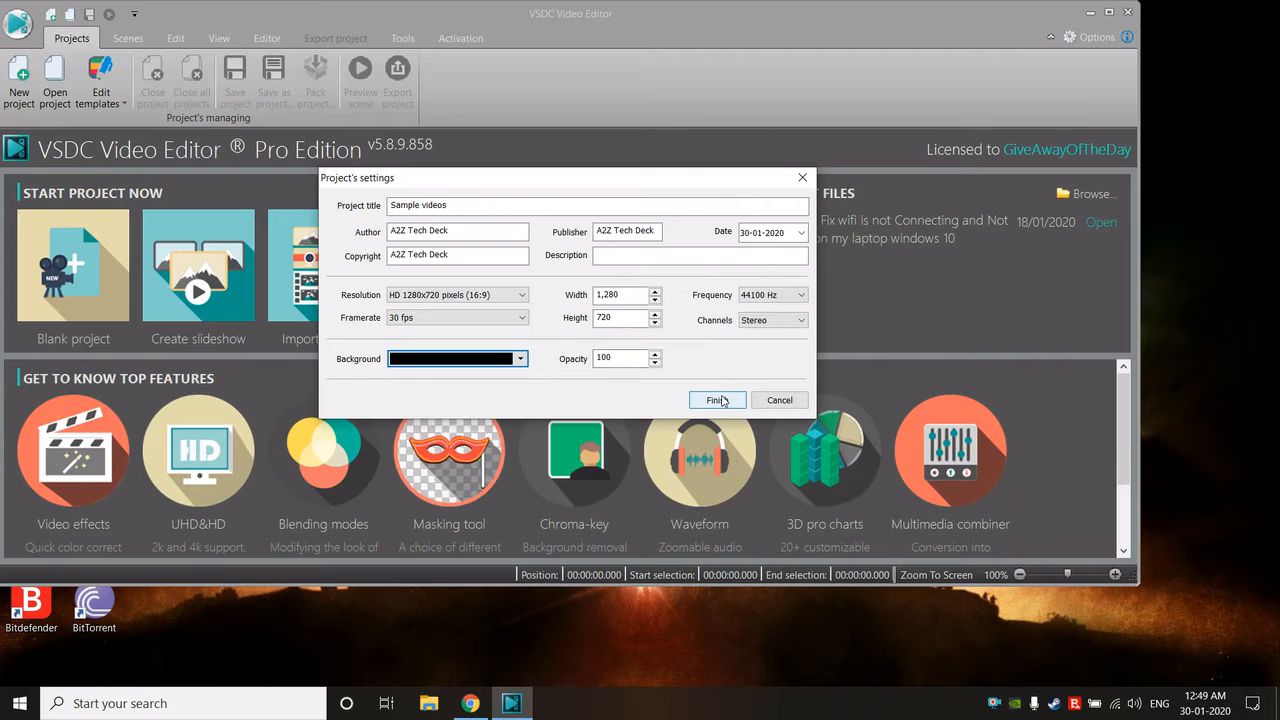
pyautogui.click(717, 400)
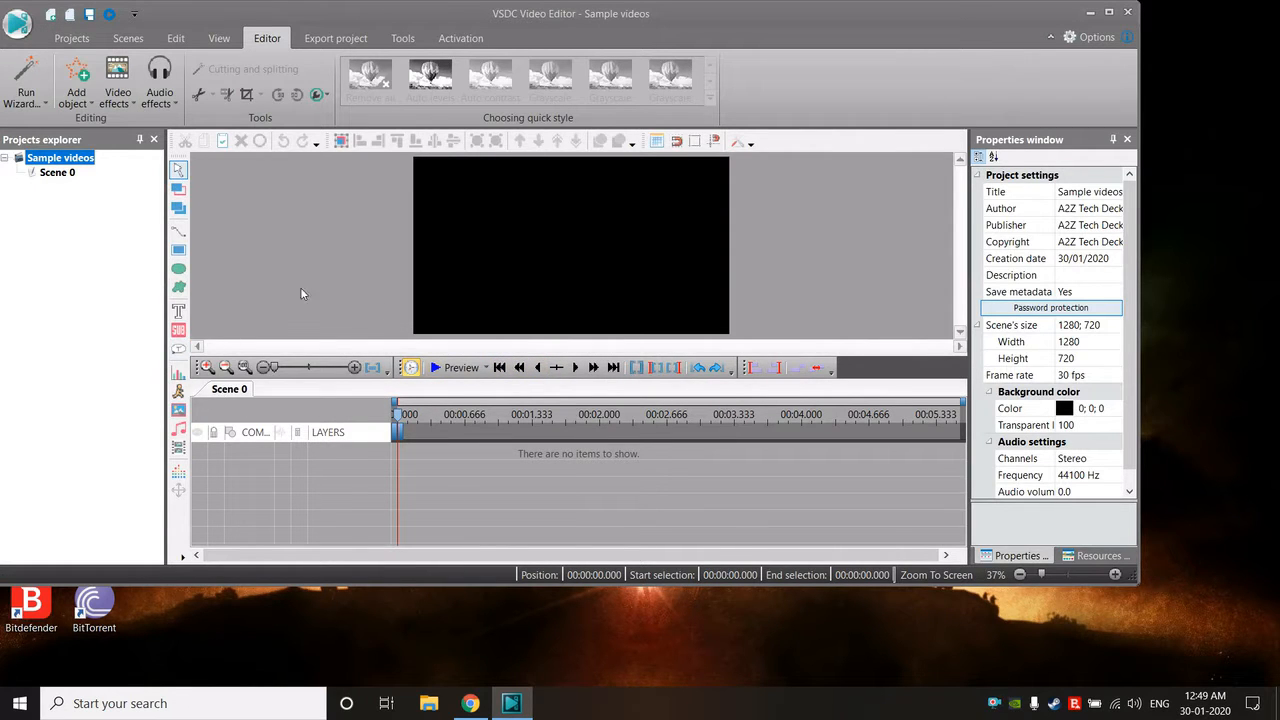
# - Add the video "Wildlife Windows 7 Sample Video 720 x 1280.mp4" to the scene as a new layer from the cursor position
pyautogui.click(76, 84)
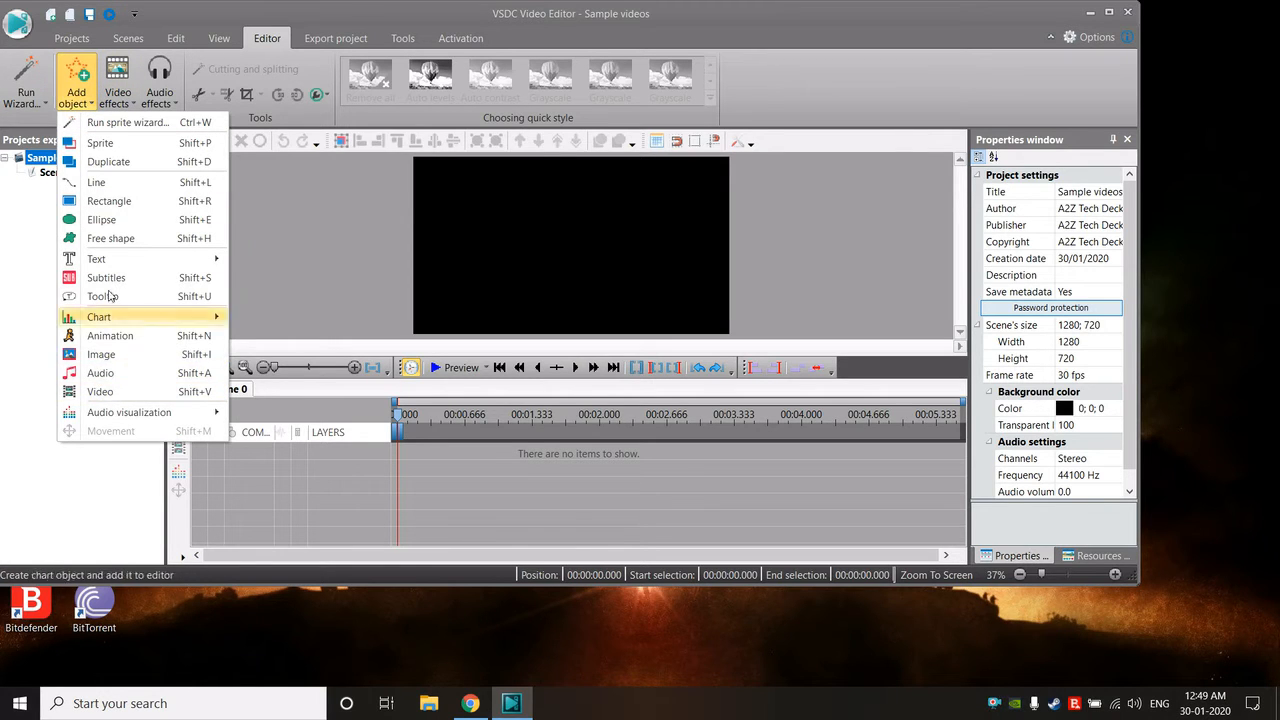
pyautogui.click(113, 392)
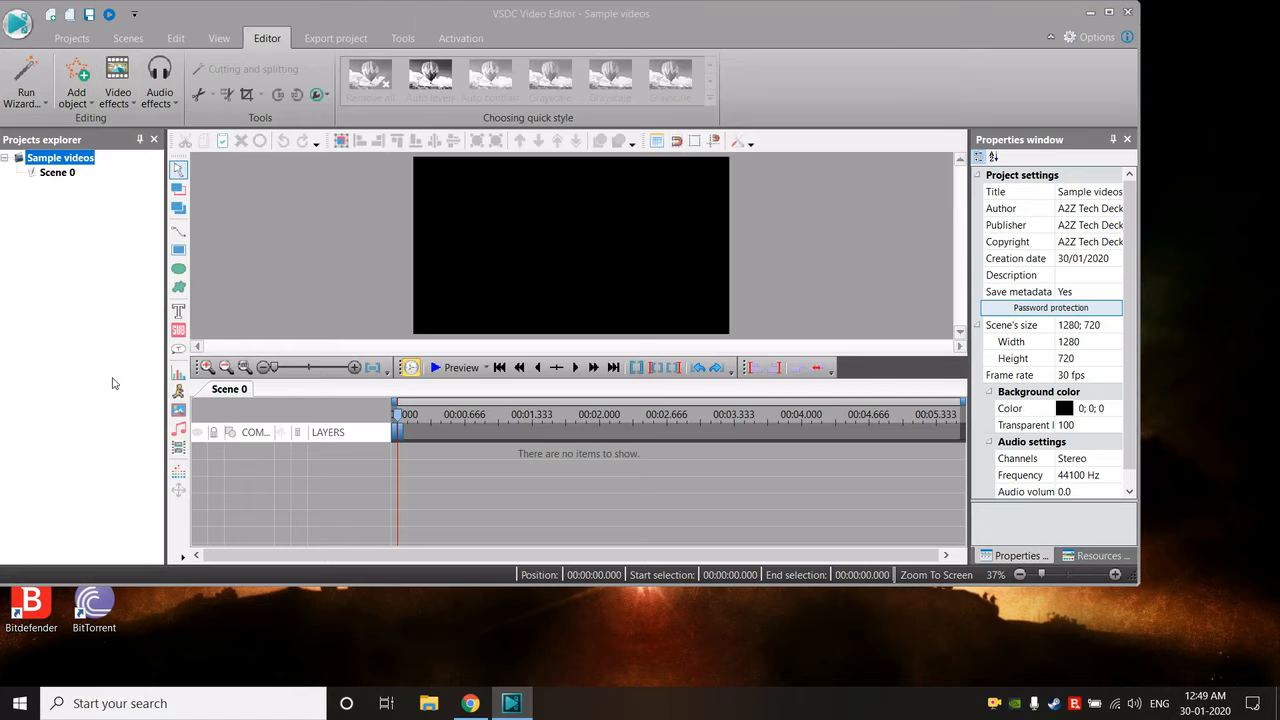
pyautogui.click(700, 255)
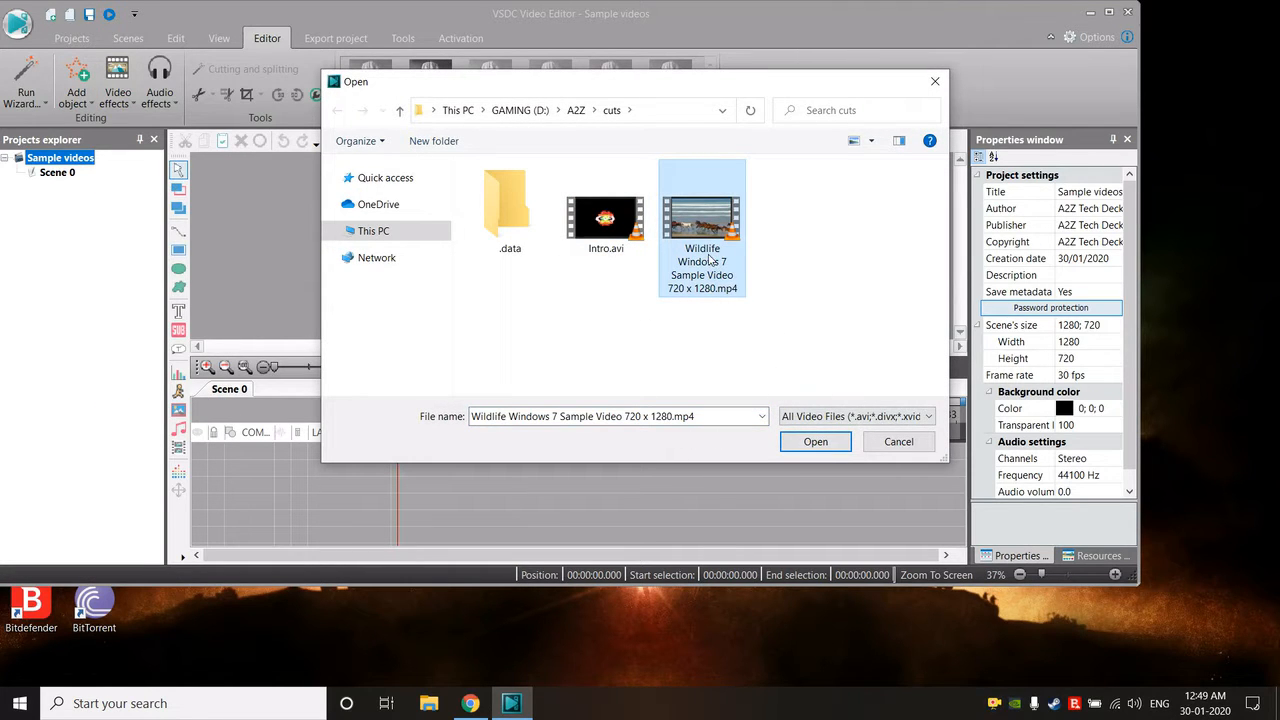
pyautogui.click(810, 447)
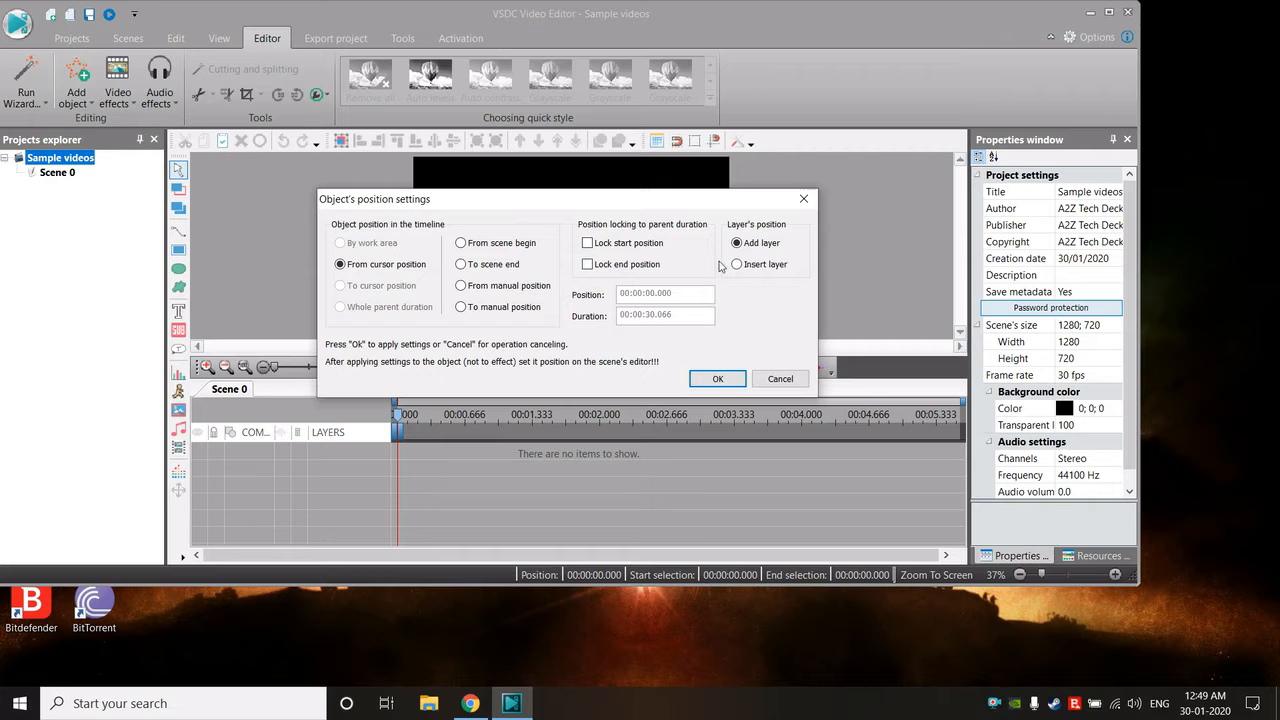
pyautogui.click(722, 378)
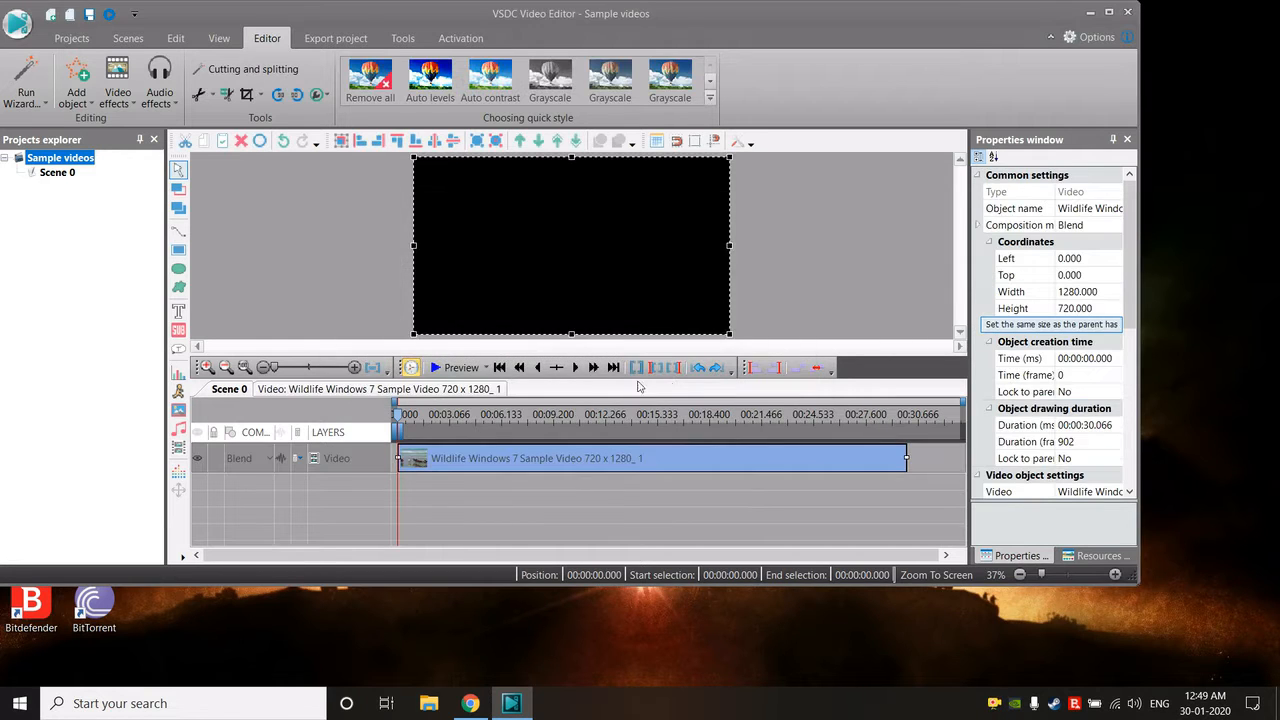
# - Preview the scene, then replay it in original quality and check the footage at several points
pyautogui.click(455, 369)
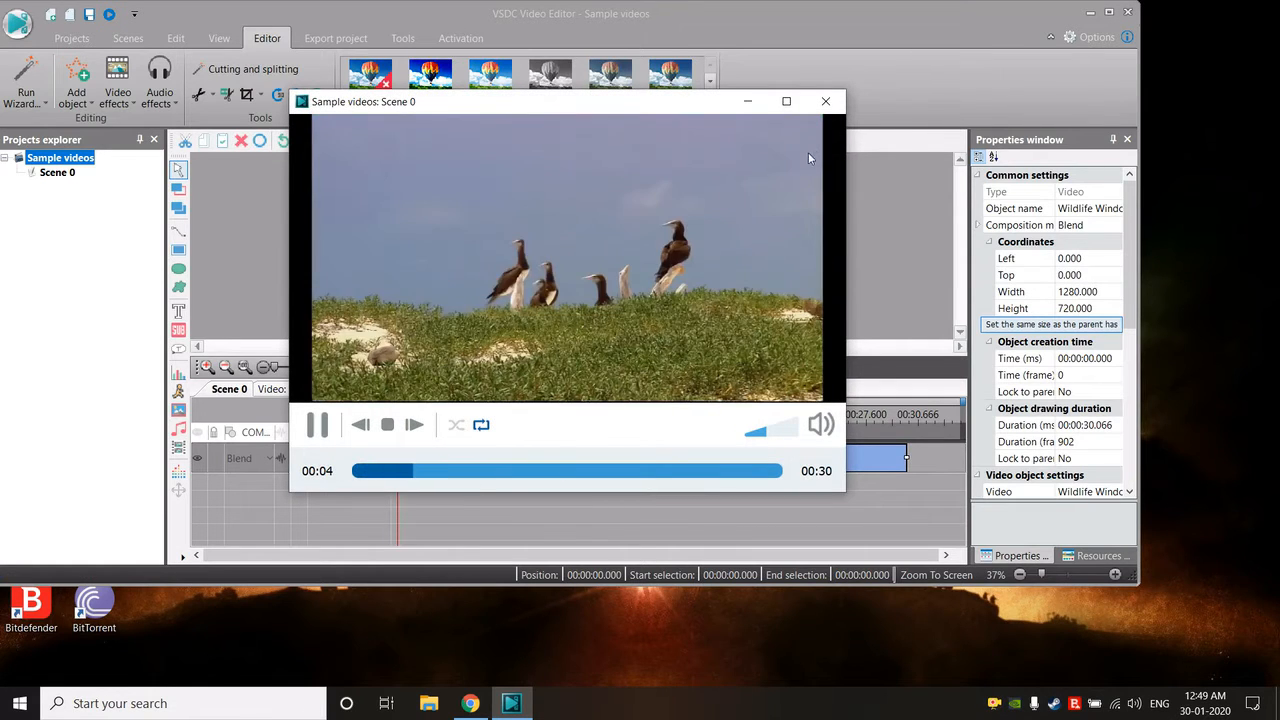
pyautogui.click(824, 103)
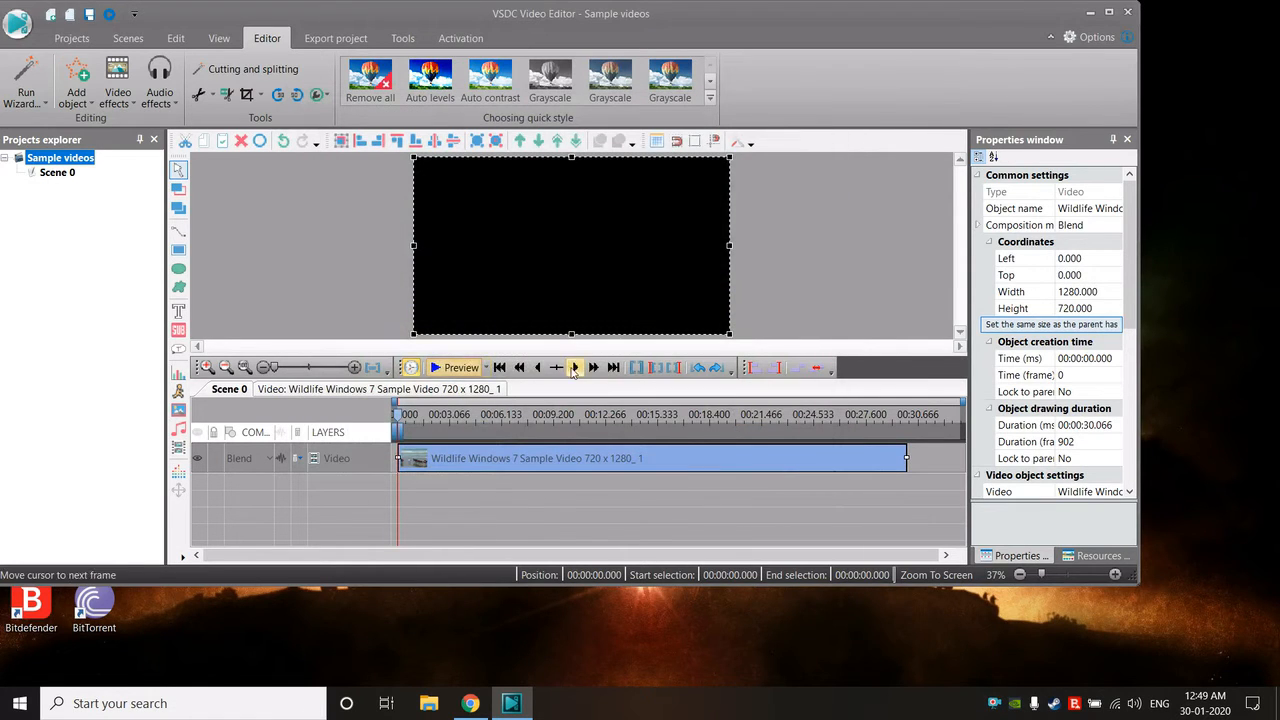
pyautogui.click(485, 368)
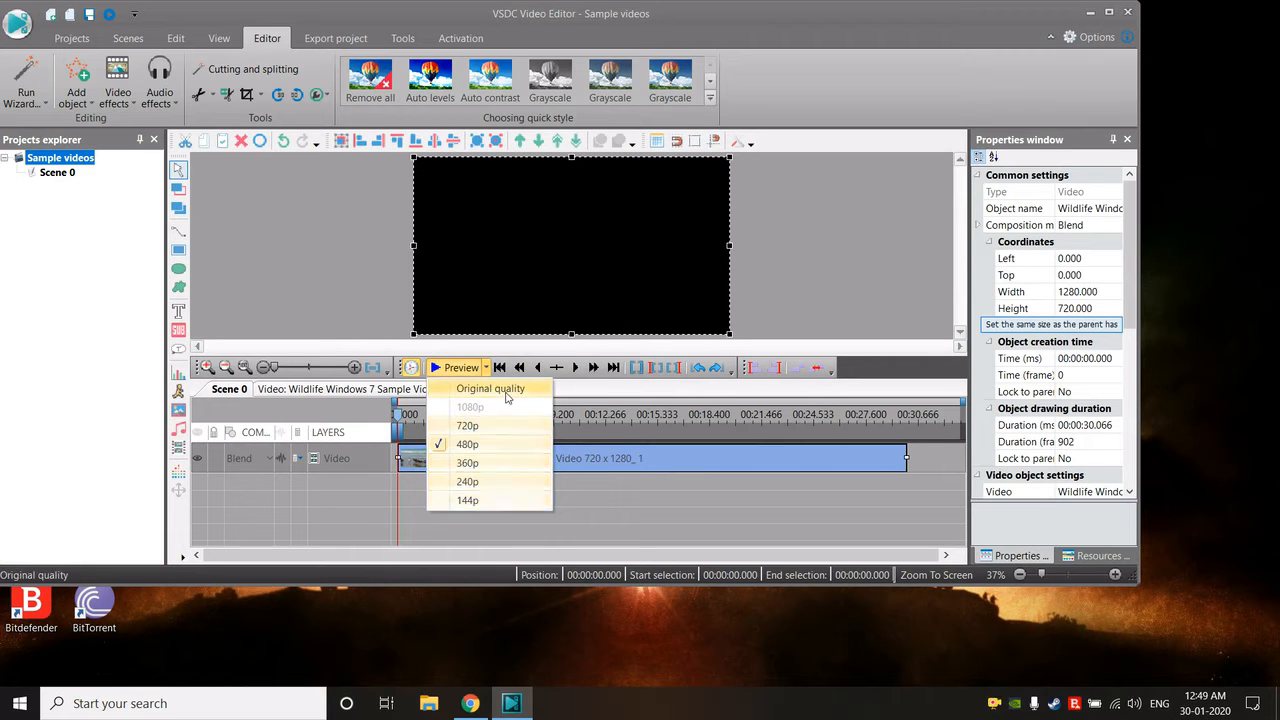
pyautogui.click(495, 389)
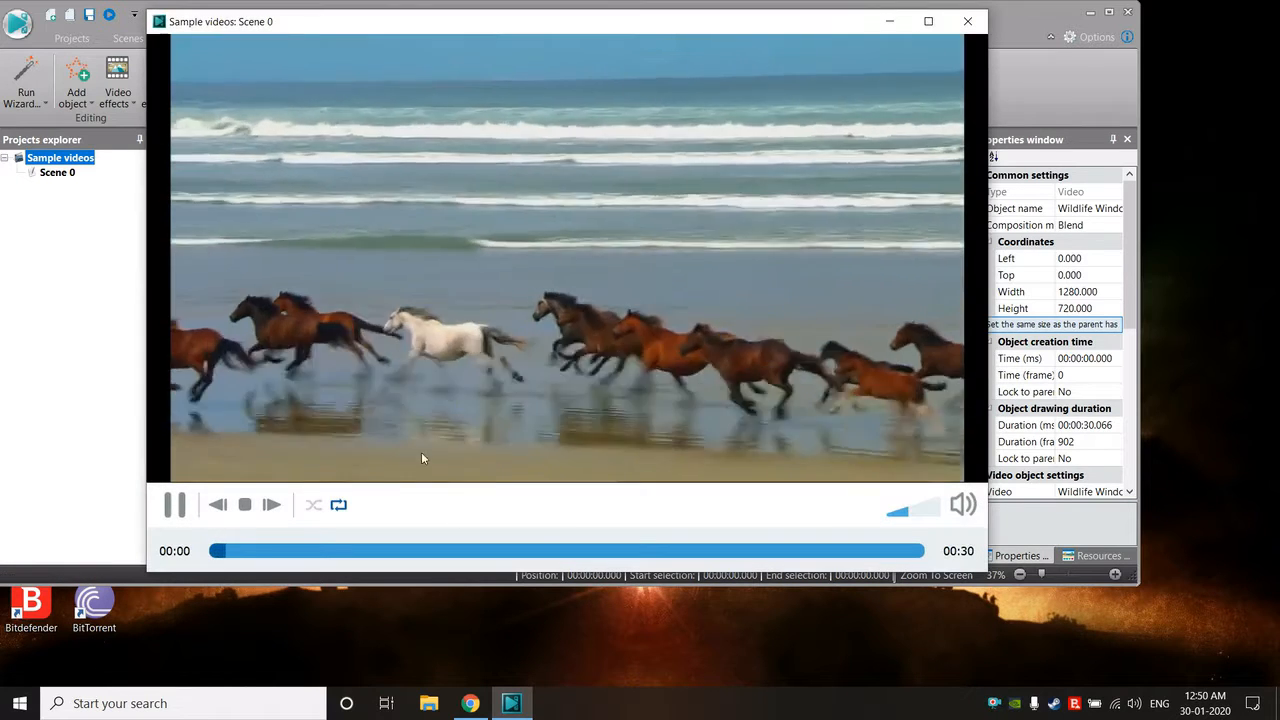
pyautogui.click(437, 551)
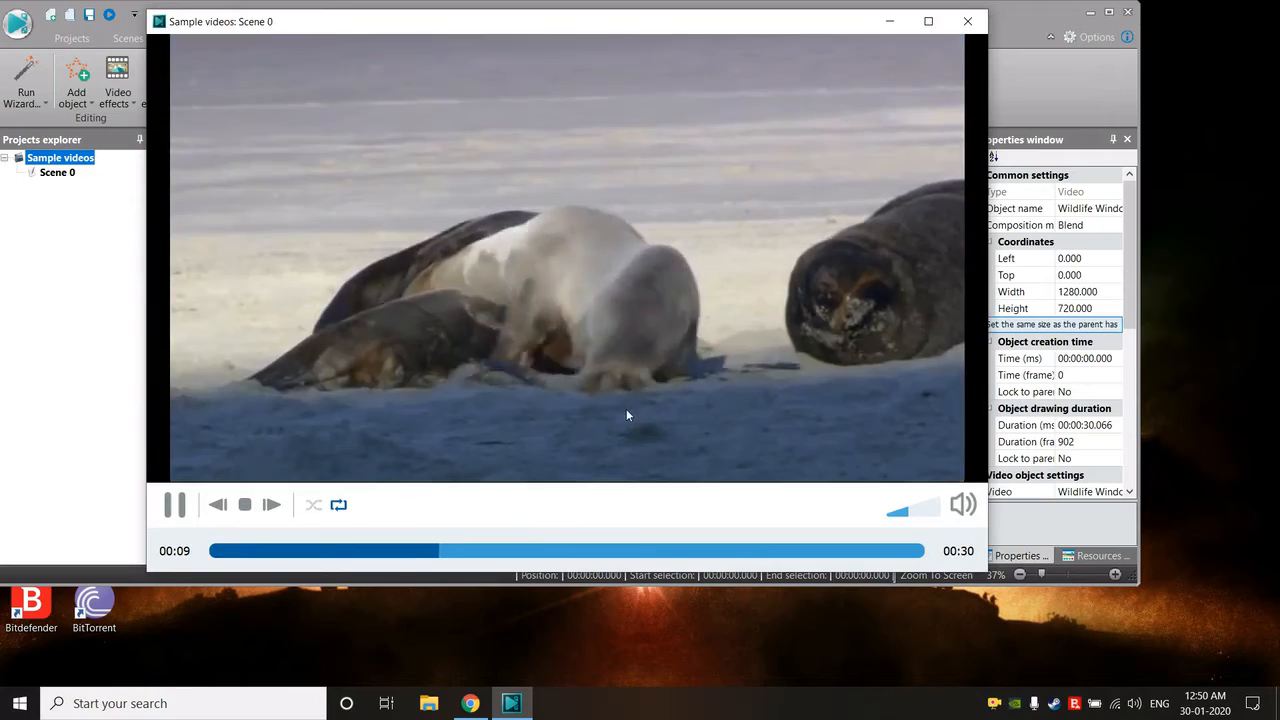
pyautogui.click(731, 551)
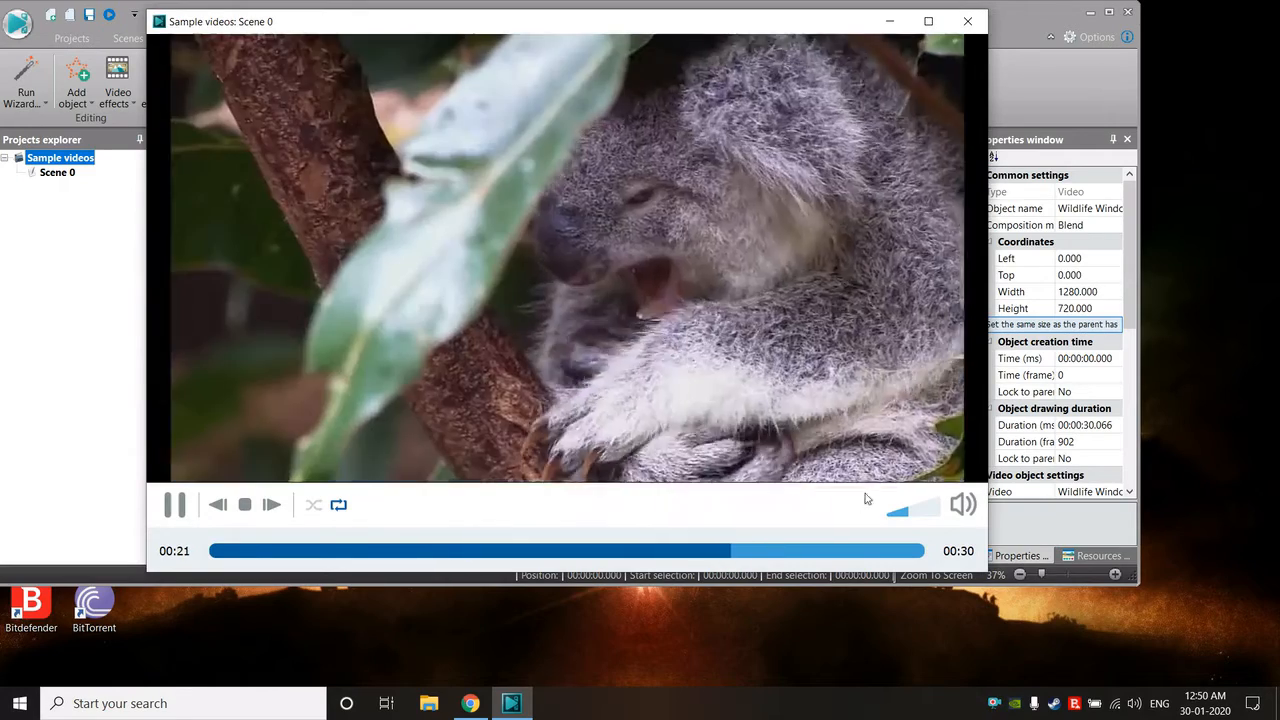
pyautogui.click(967, 21)
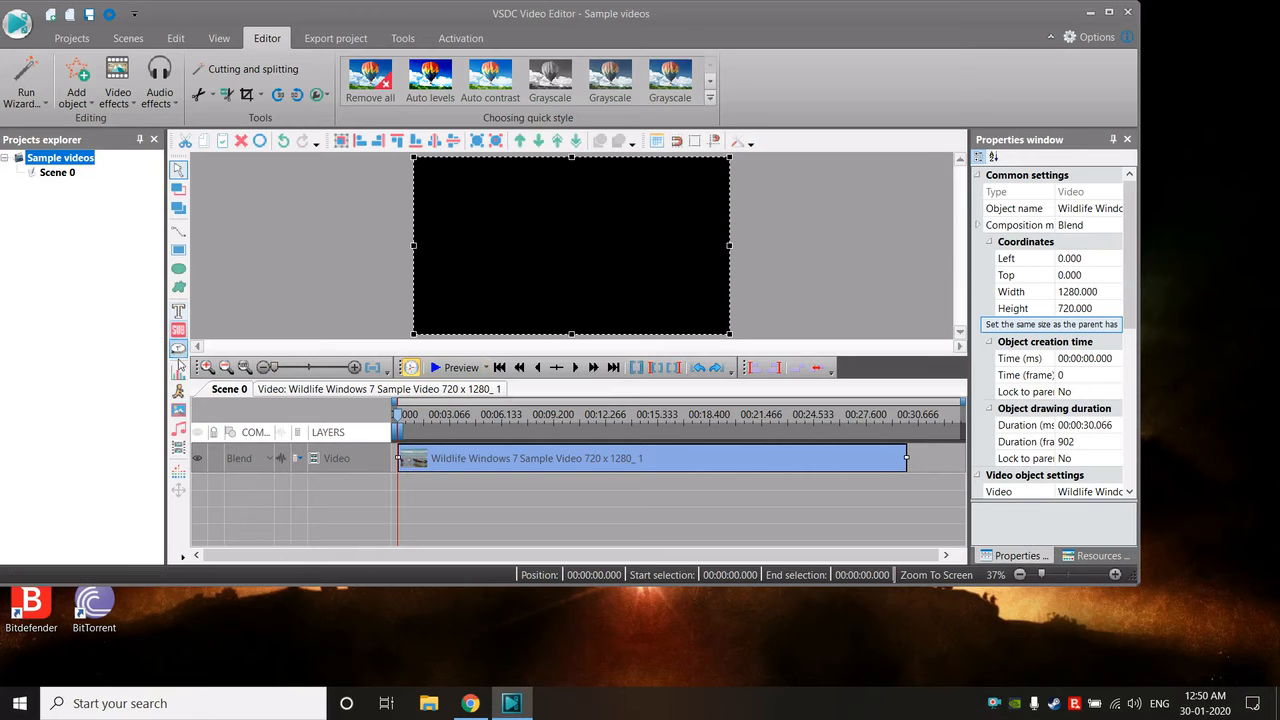
# - Add the image unnamed.jpg from the A2Z folder as a new layer from the scene's beginning, lasting 00:00:30.066
pyautogui.click(76, 80)
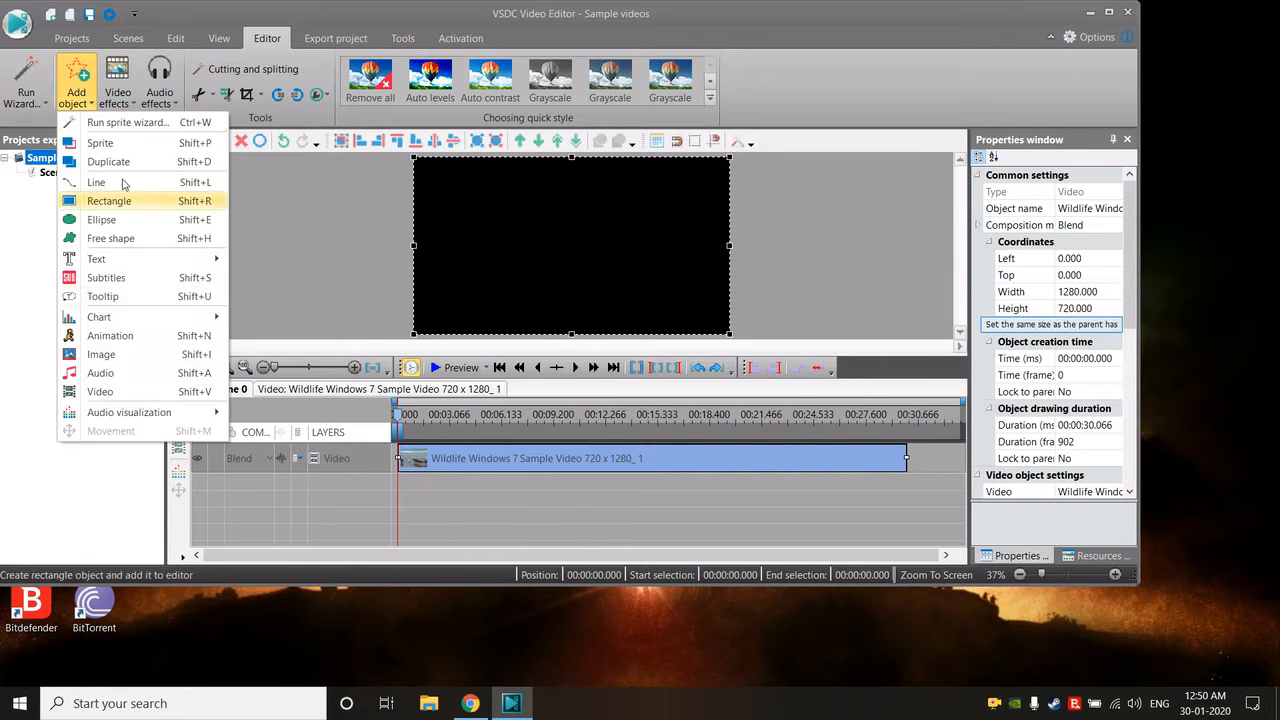
pyautogui.click(101, 354)
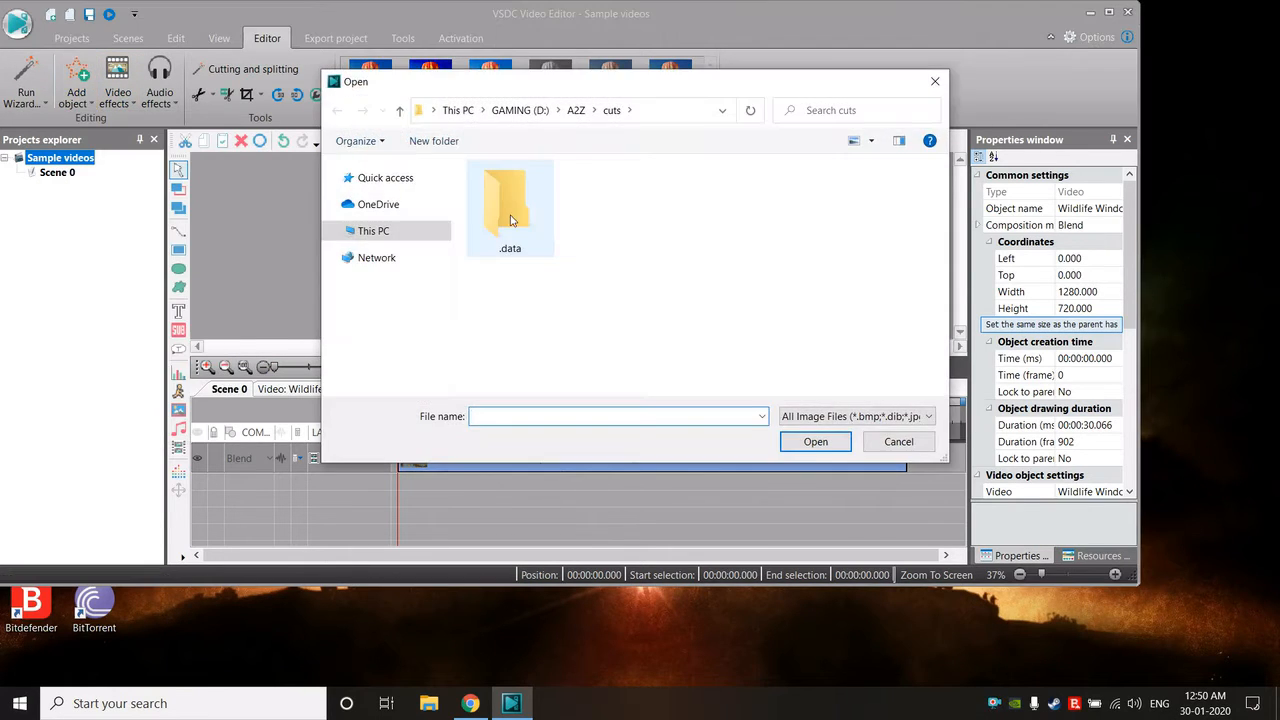
pyautogui.click(576, 110)
pyautogui.click(703, 243)
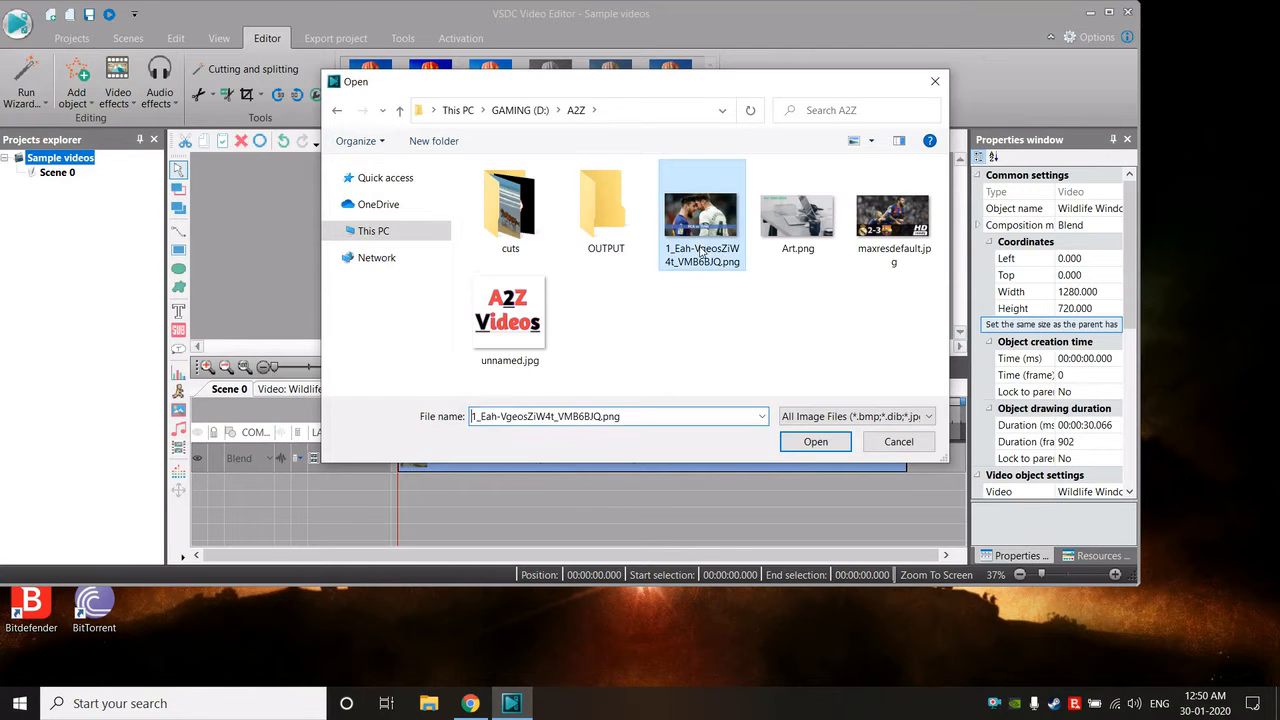
pyautogui.click(528, 347)
pyautogui.click(784, 443)
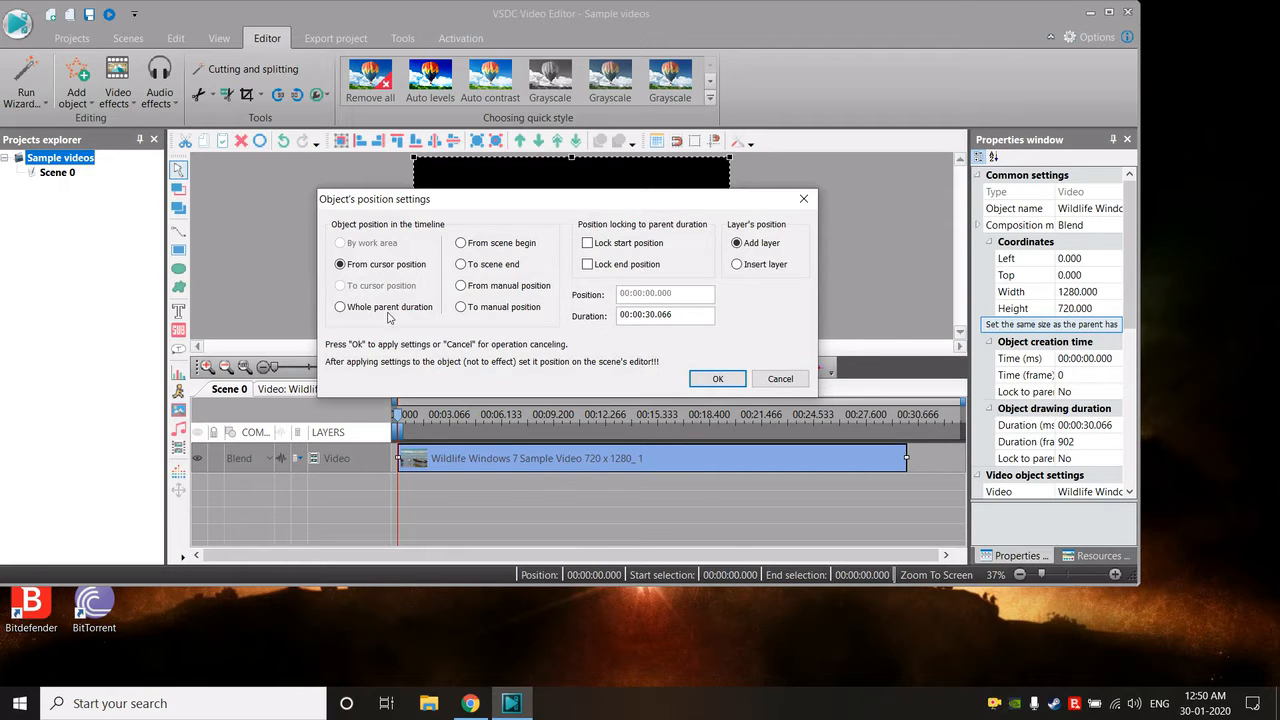
pyautogui.click(717, 378)
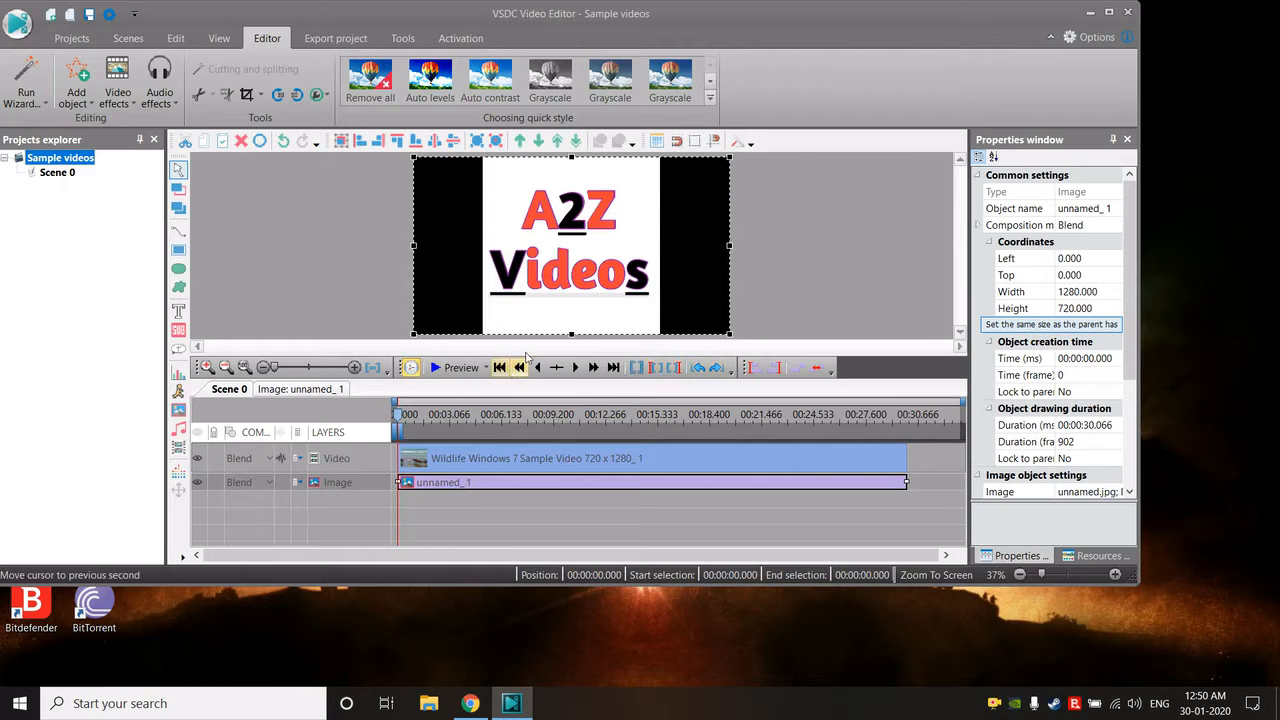
# - Shrink the logo image to about 145 x 158 pixels in the frame's lower-right corner and preview the scene
pyautogui.moveTo(414, 157); pyautogui.dragTo(691, 297)
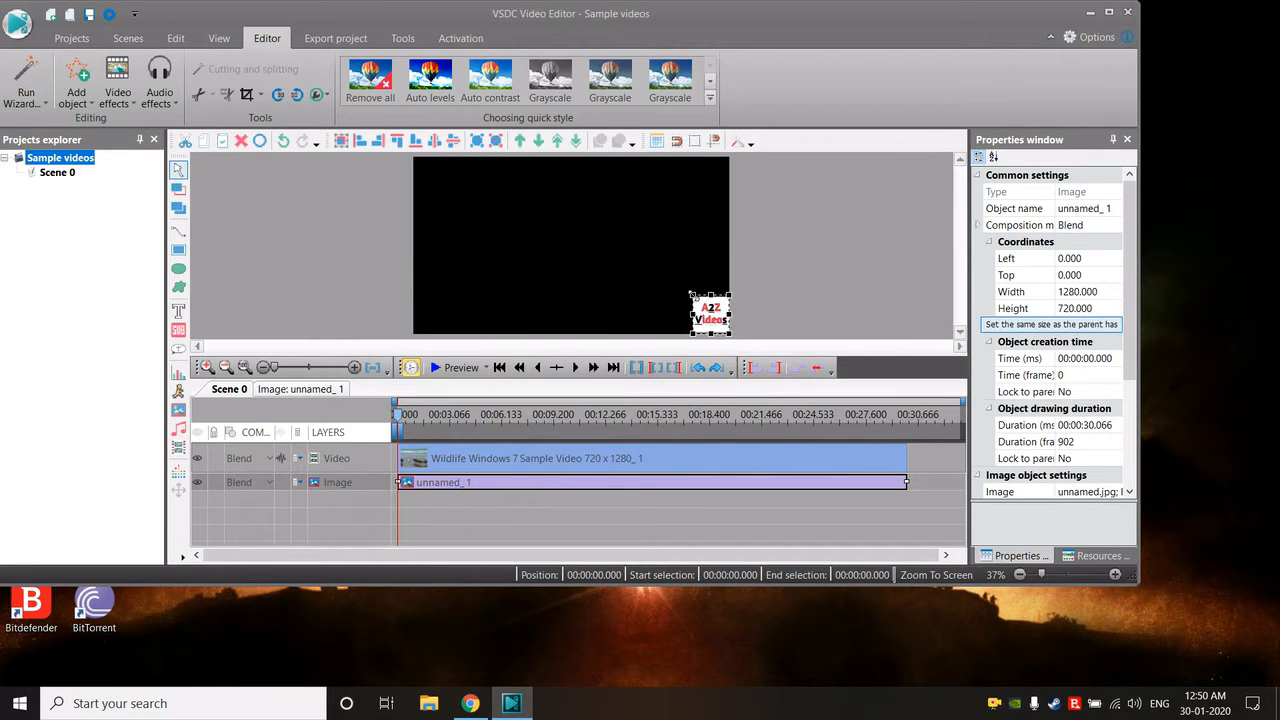
pyautogui.click(456, 367)
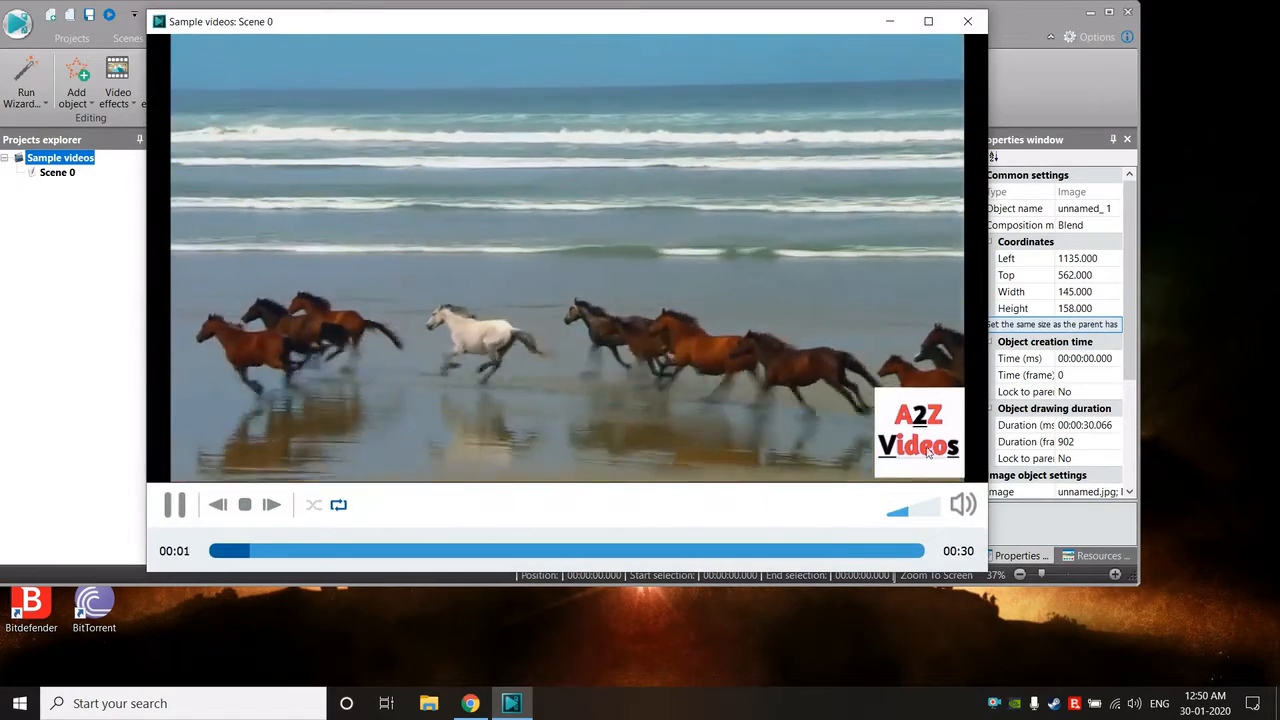
pyautogui.click(967, 21)
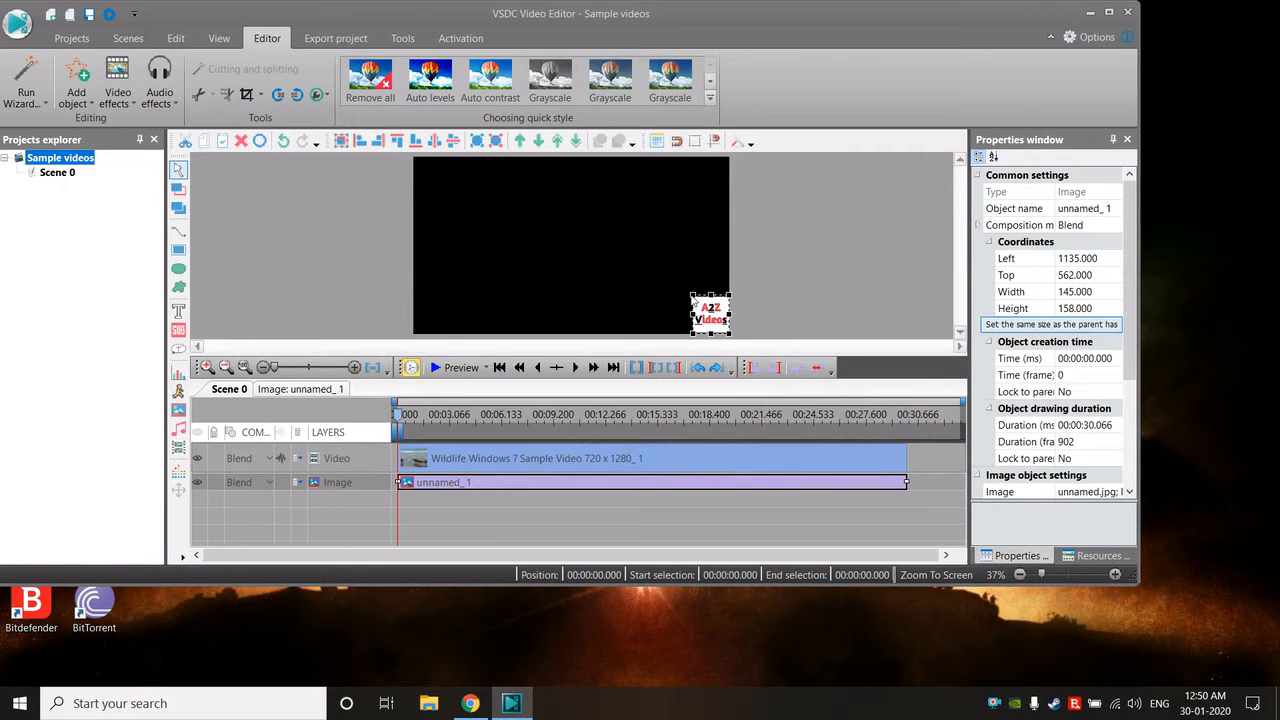
# - Reduce the corner logo further to about 99 x 96 pixels and preview it over the video
pyautogui.moveTo(692, 298); pyautogui.dragTo(705, 311)
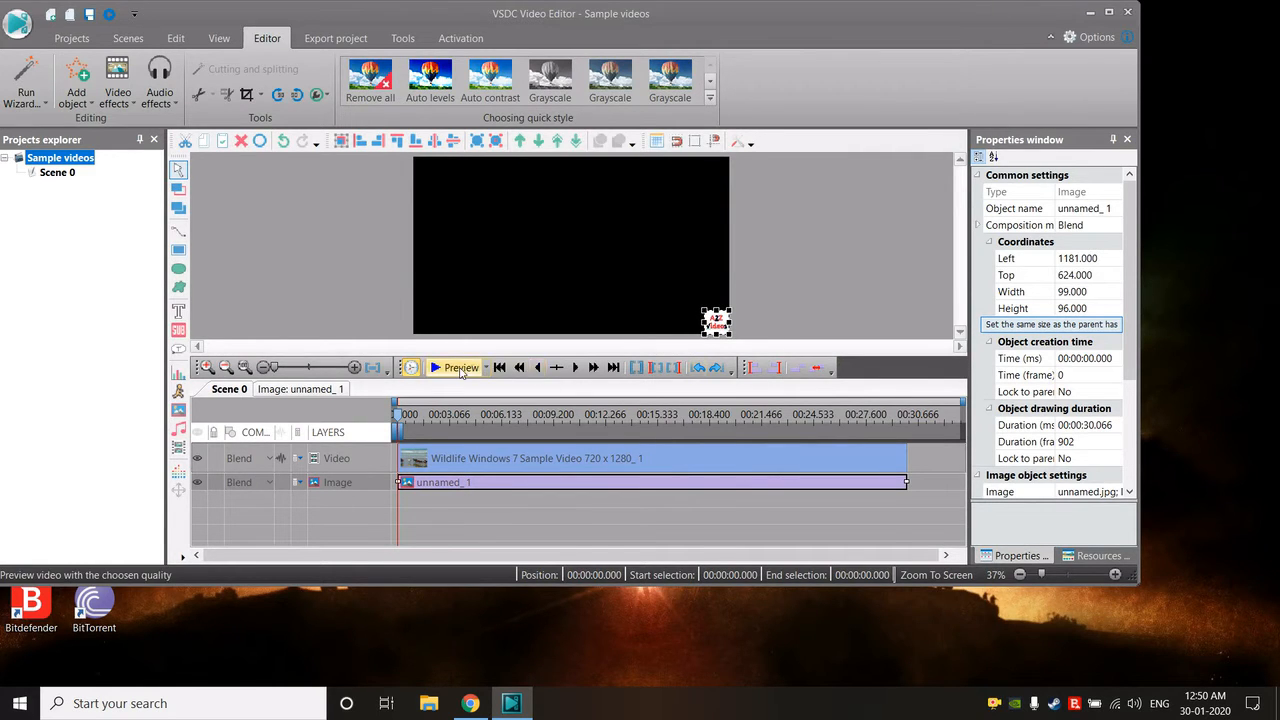
pyautogui.click(460, 368)
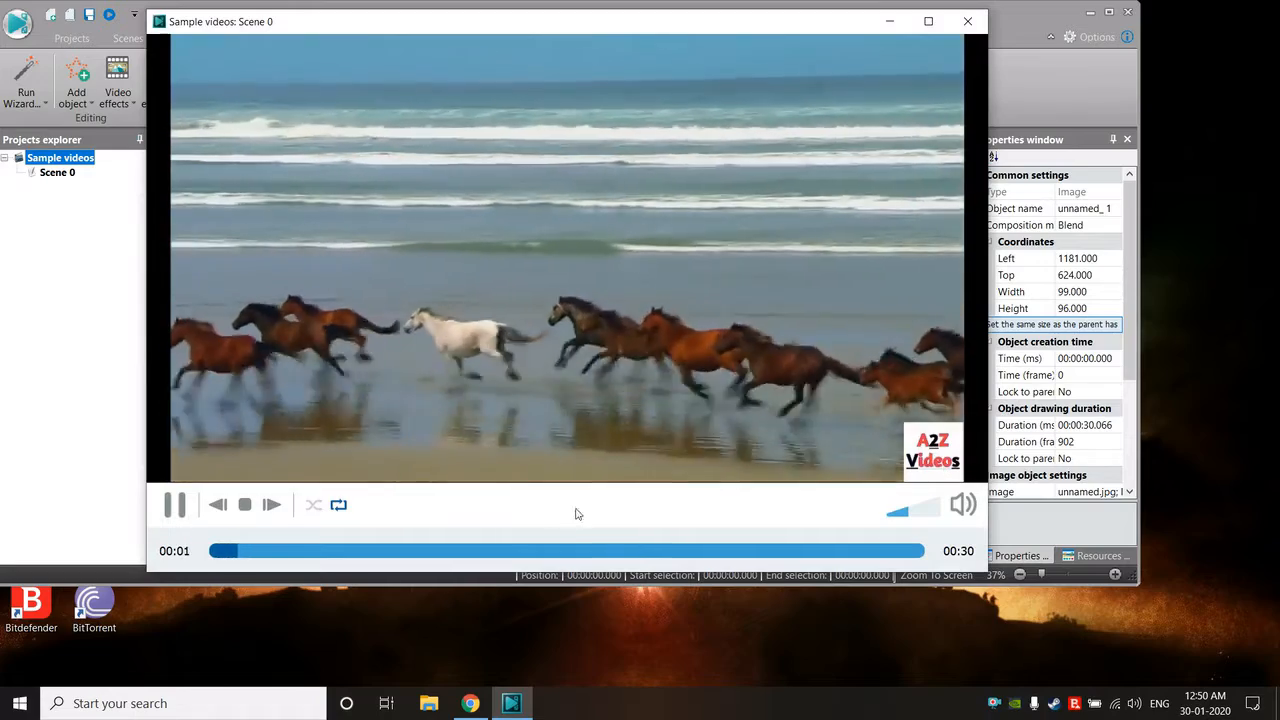
pyautogui.click(600, 552)
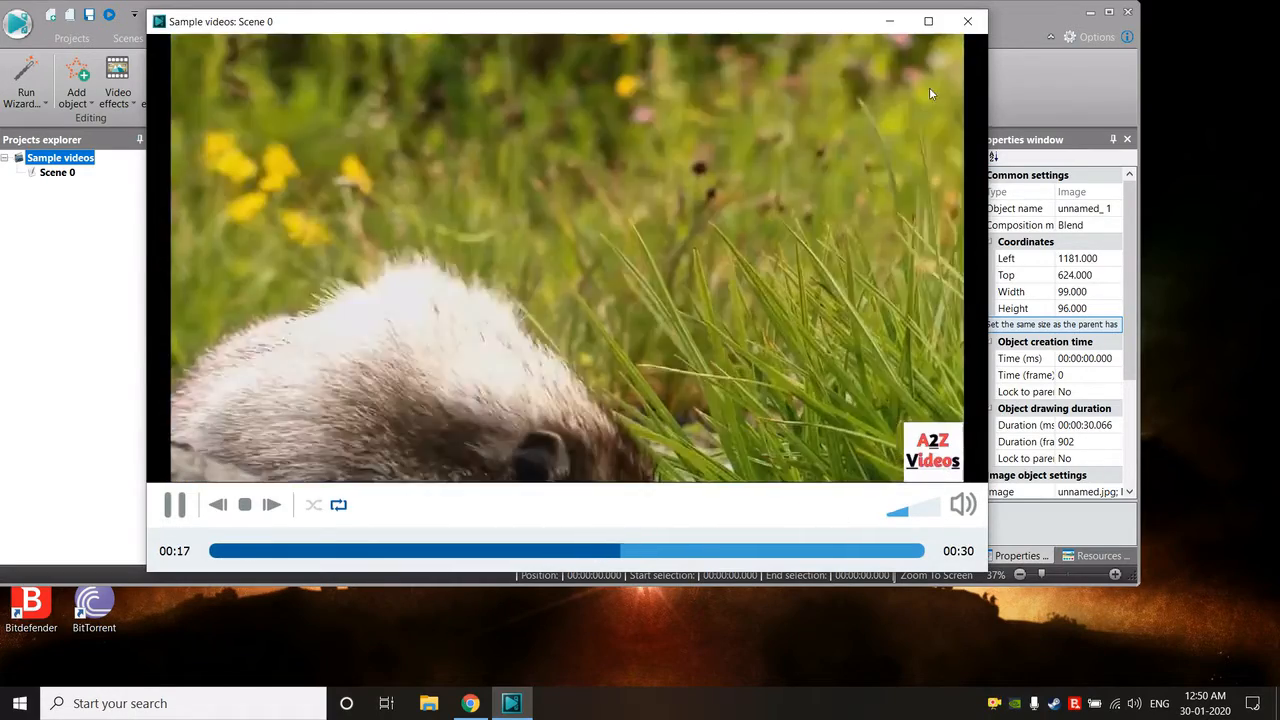
pyautogui.click(967, 21)
# - Set up the project export with MPEG4 profiles and save its output as Sample videos.avi in the A2Z folder on drive D
pyautogui.click(366, 40)
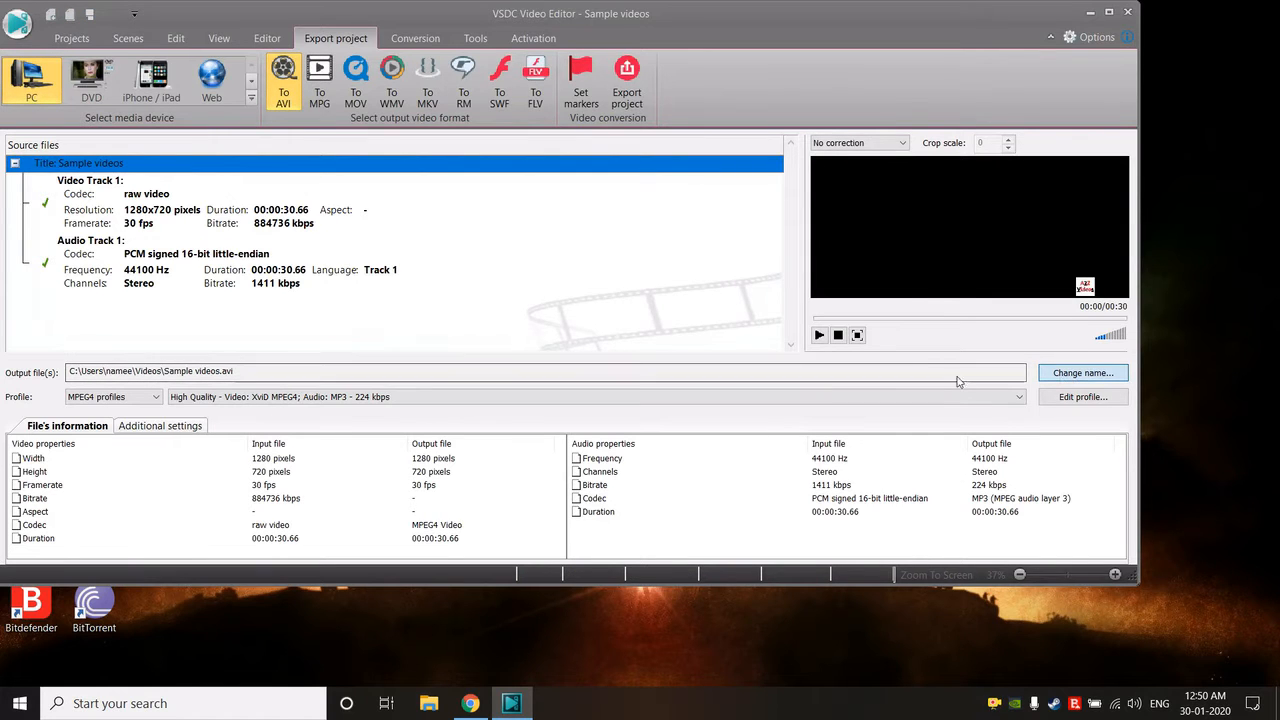
pyautogui.click(1083, 372)
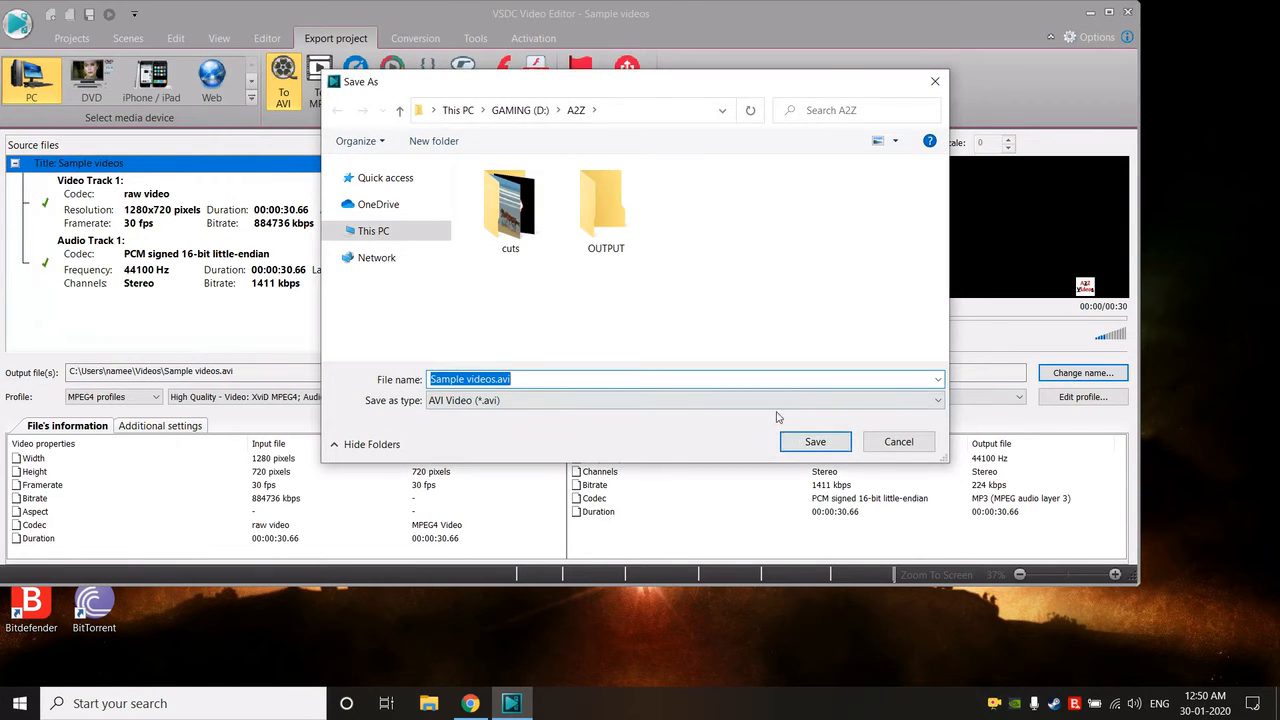
pyautogui.click(815, 441)
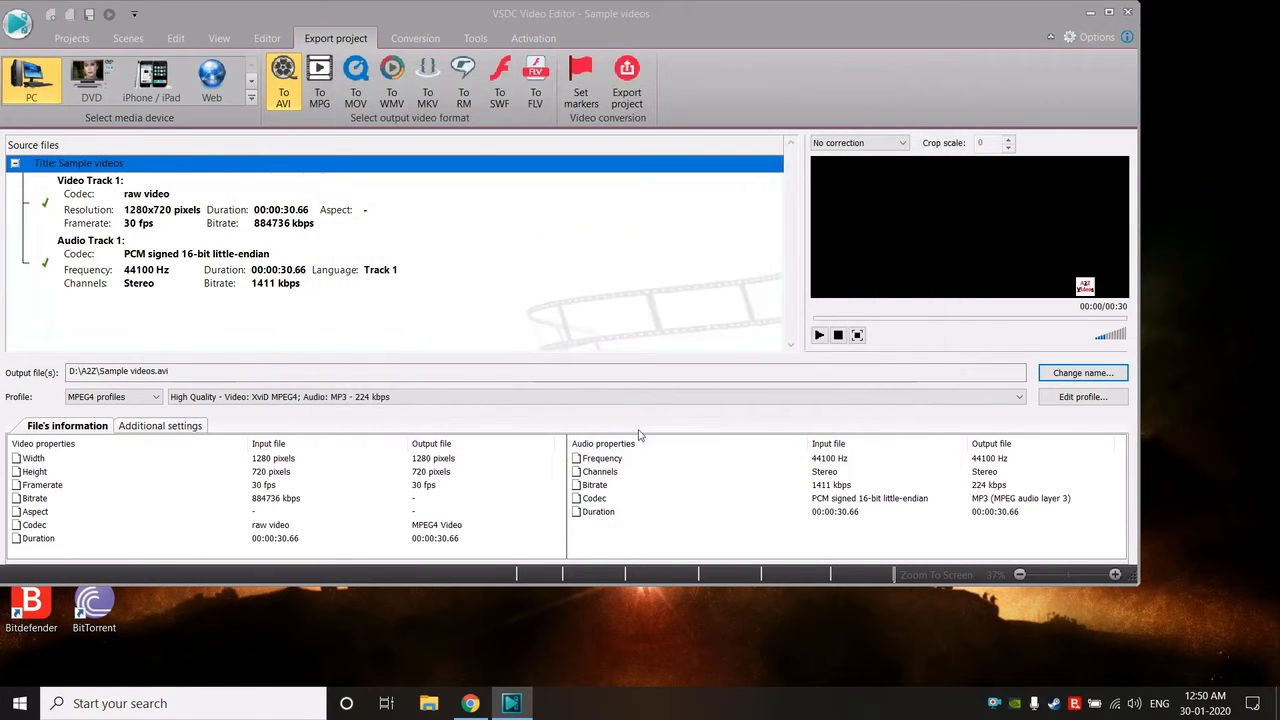
pyautogui.click(125, 397)
pyautogui.click(100, 406)
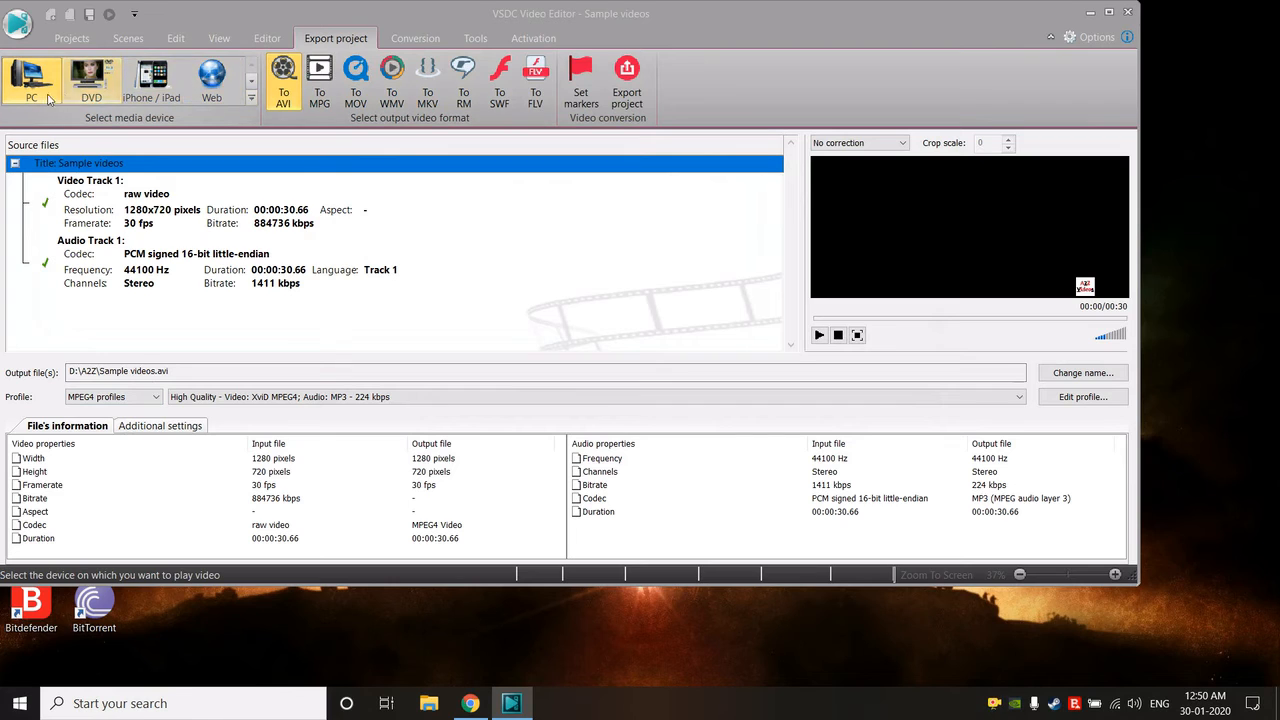
# - Switch the export target to Web, try the MP4 format, and settle on the YouTube output format
pyautogui.click(211, 80)
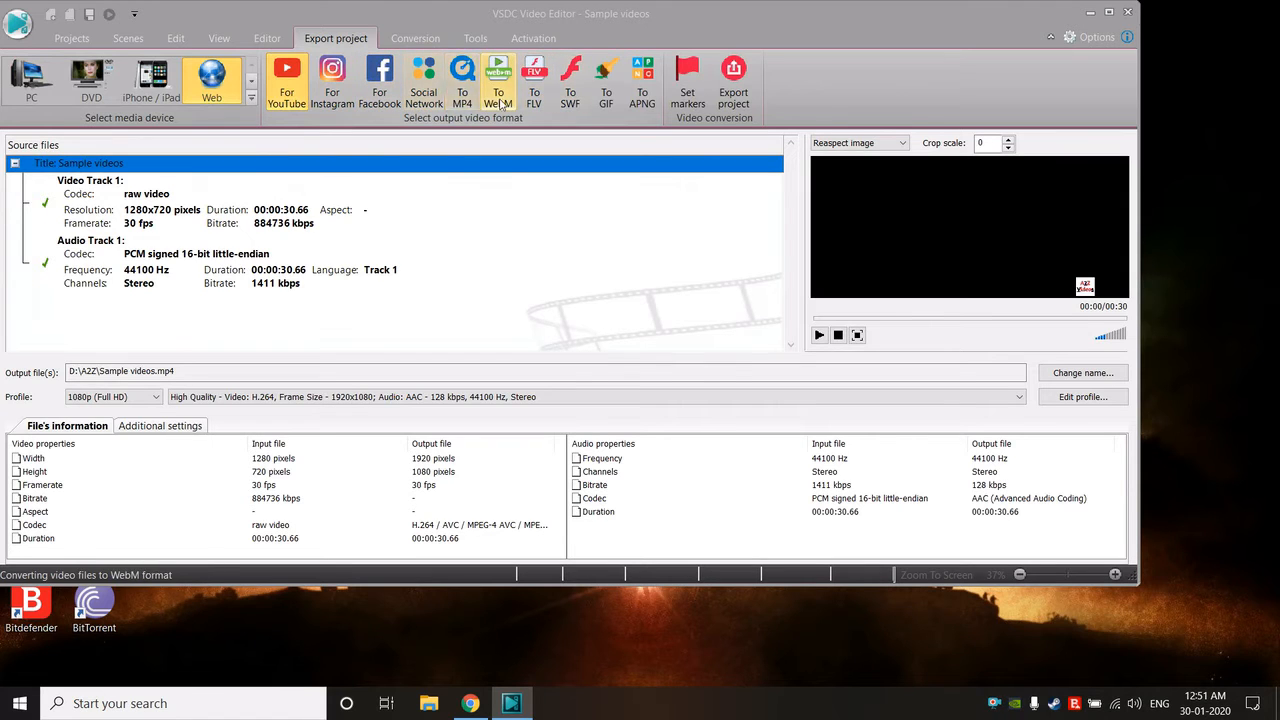
pyautogui.click(465, 108)
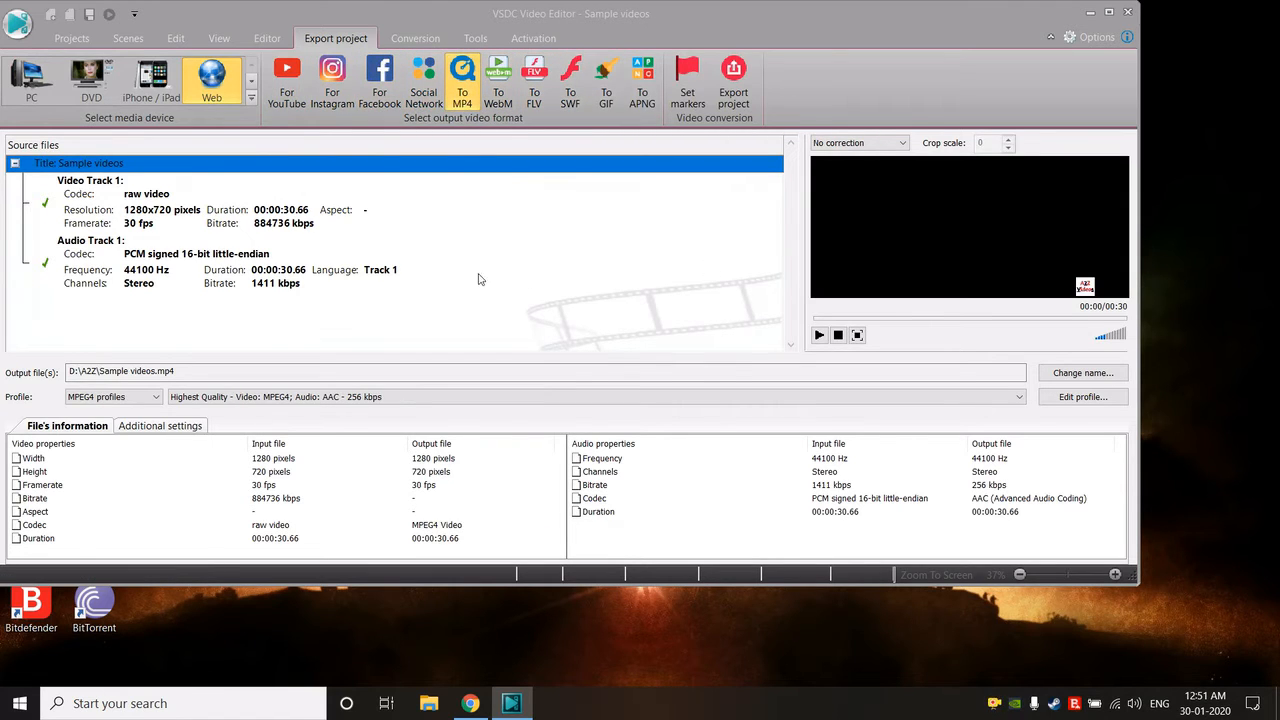
pyautogui.click(287, 92)
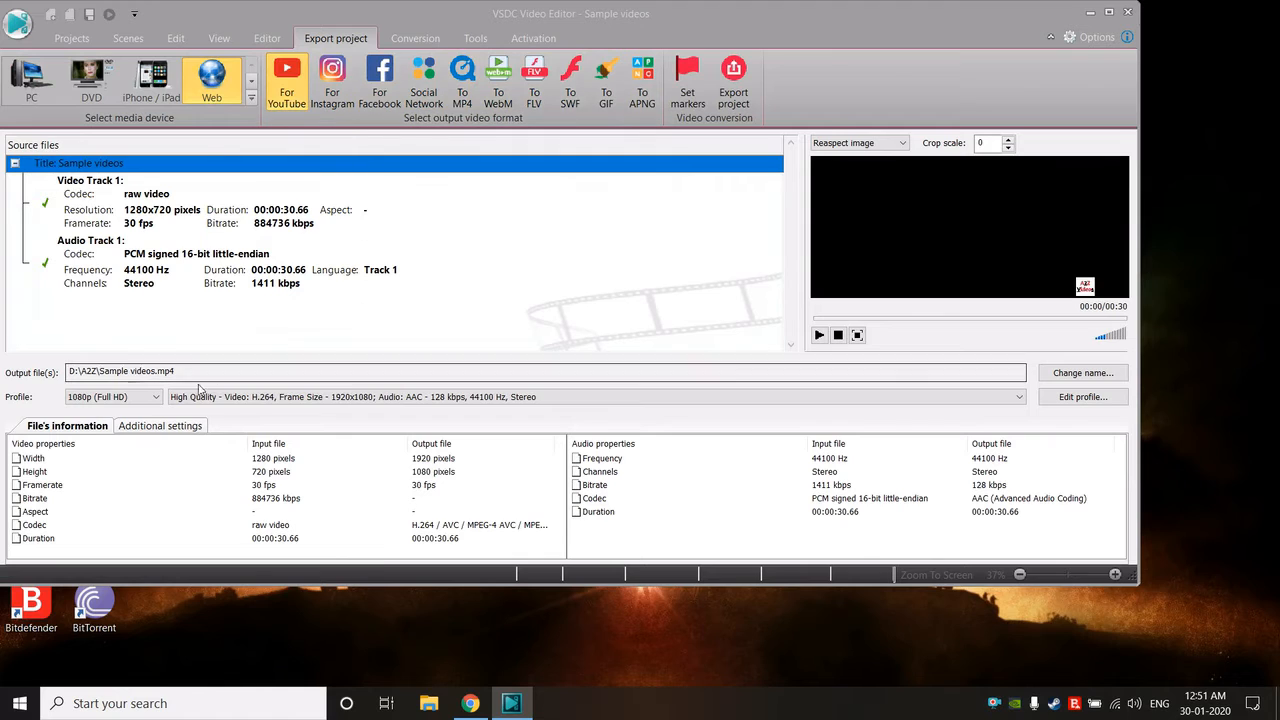
# - Choose the 1080p (Full HD) profile with High Quality H.264 video at 1920x1080 and export the project
pyautogui.click(140, 398)
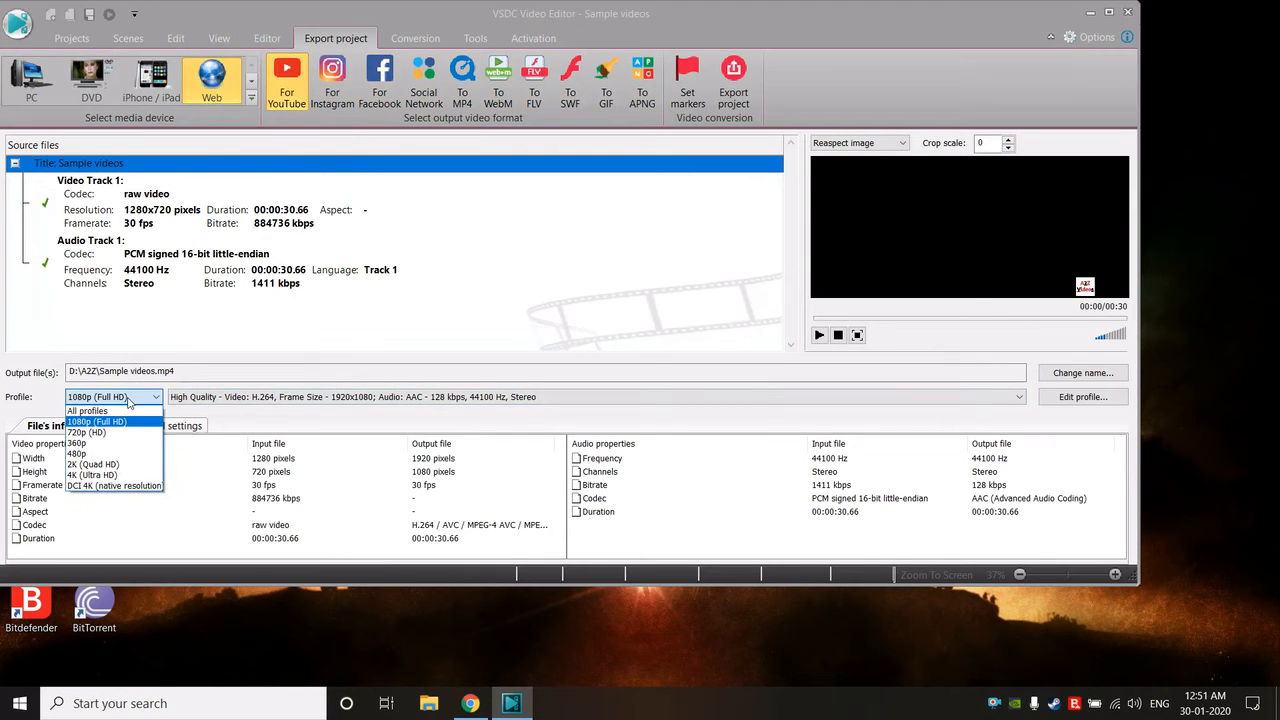
pyautogui.click(122, 421)
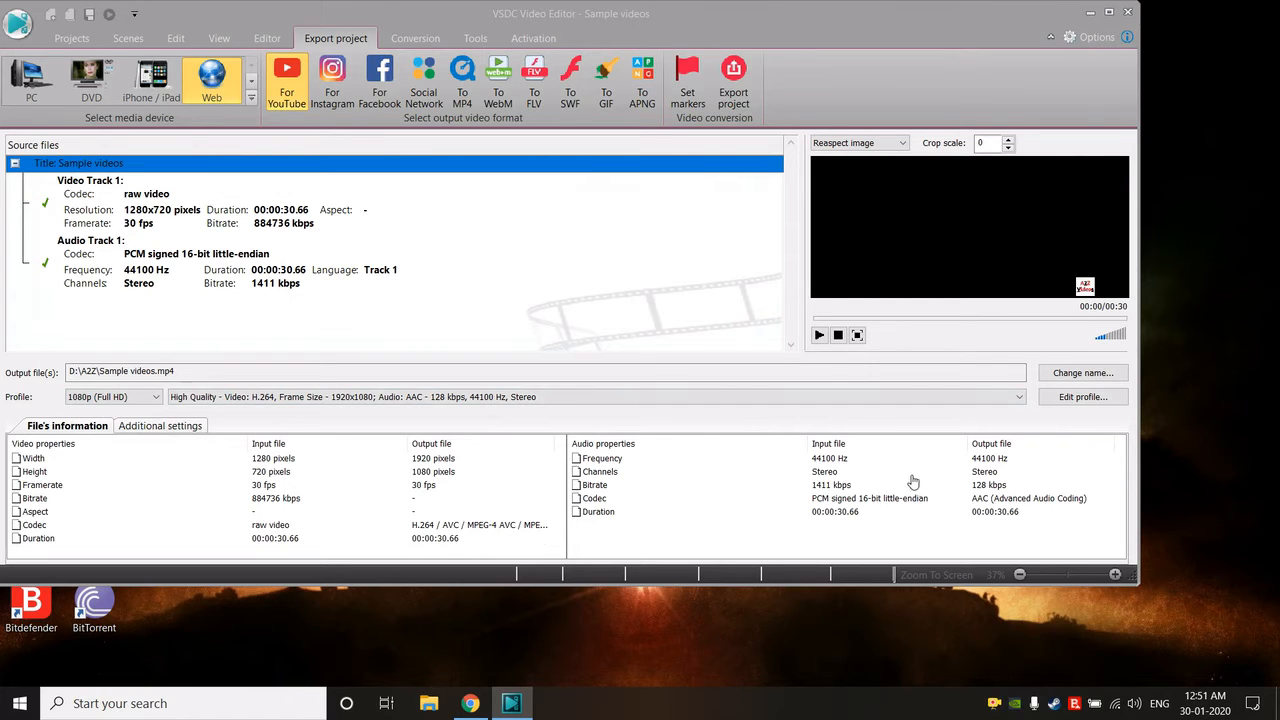
pyautogui.click(241, 400)
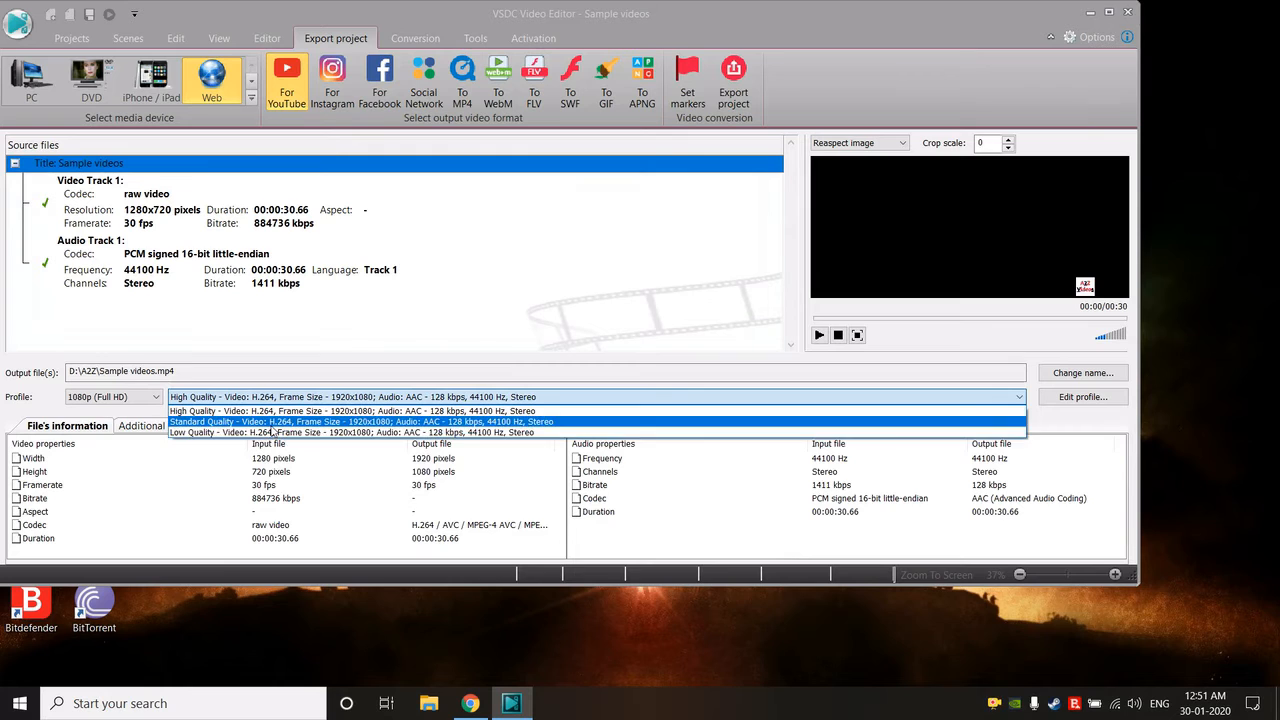
pyautogui.click(265, 411)
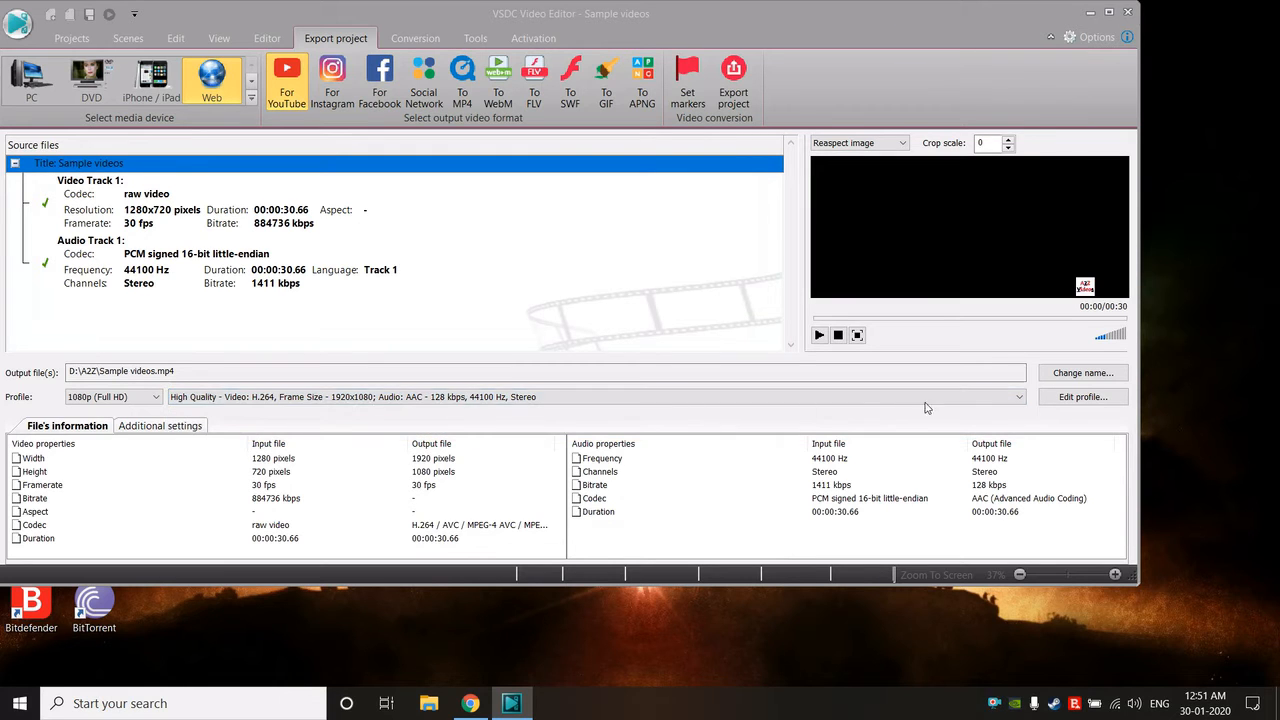
pyautogui.click(738, 80)
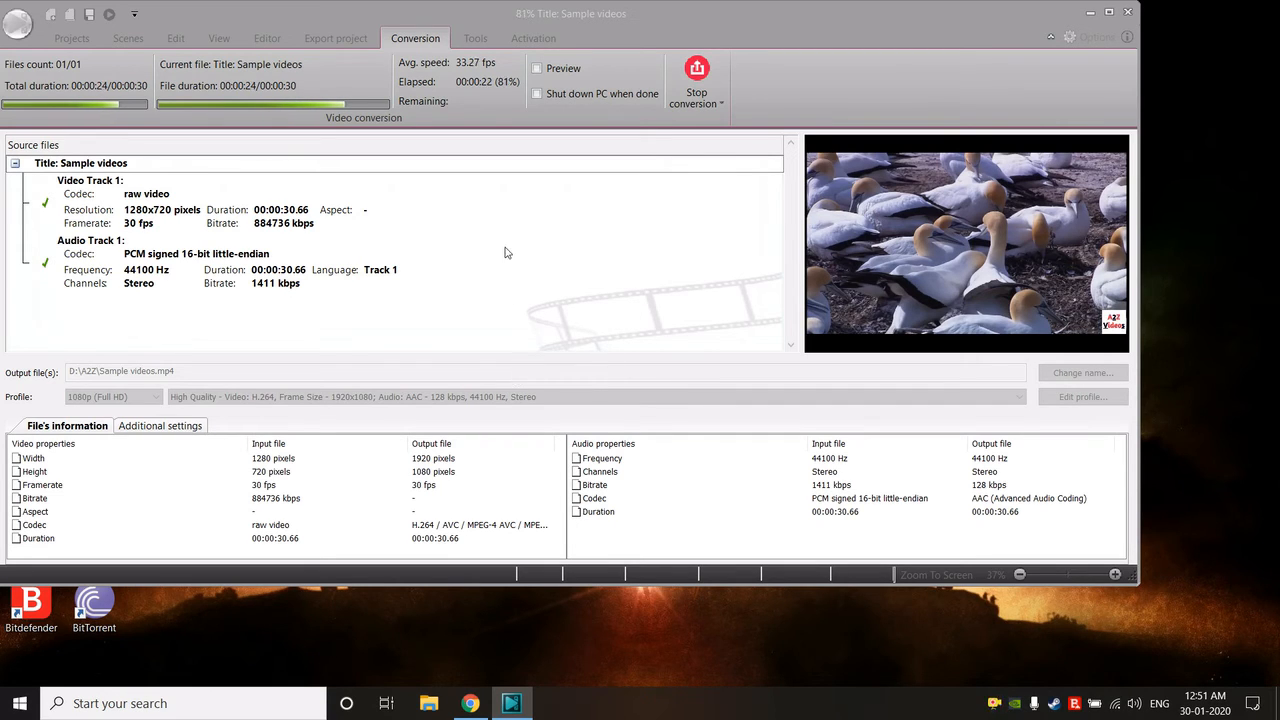
# - Open the A2Z folder on the GAMING (D:) drive in File Explorer, locate Sample videos.mp4, and refresh the folder
pyautogui.press('super+e')
pyautogui.doubleClick(752, 360)
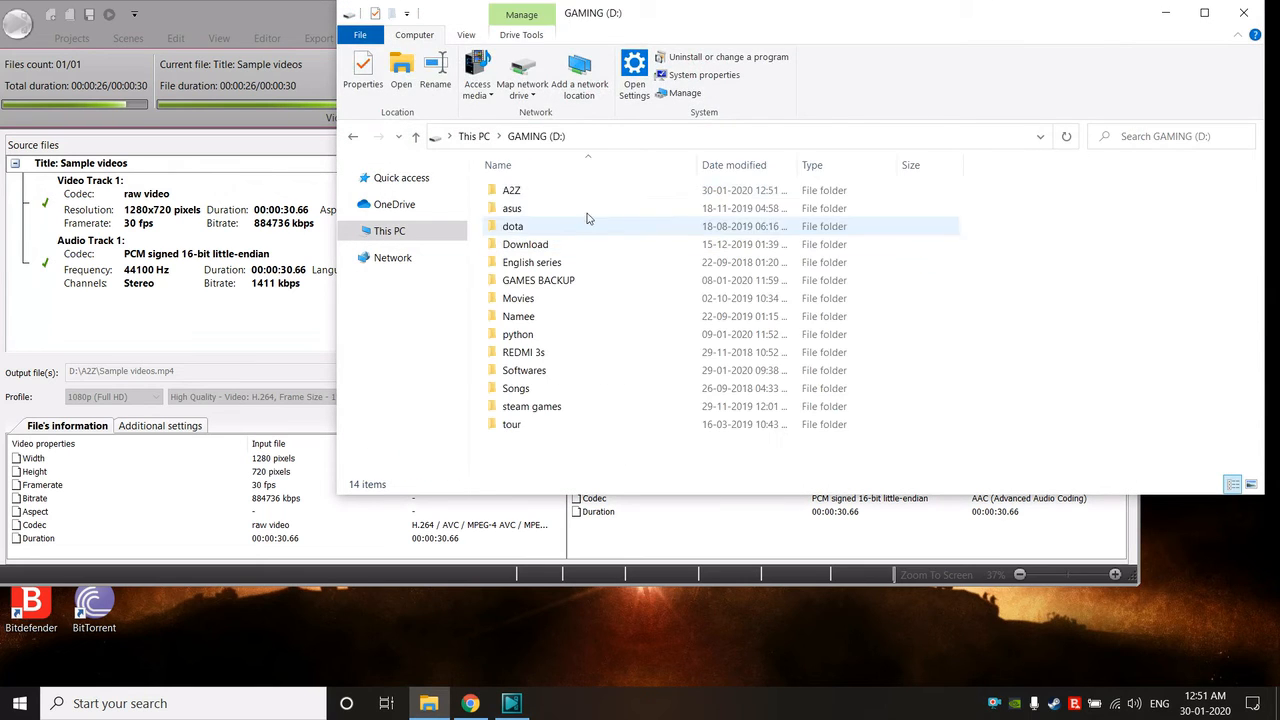
pyautogui.doubleClick(510, 192)
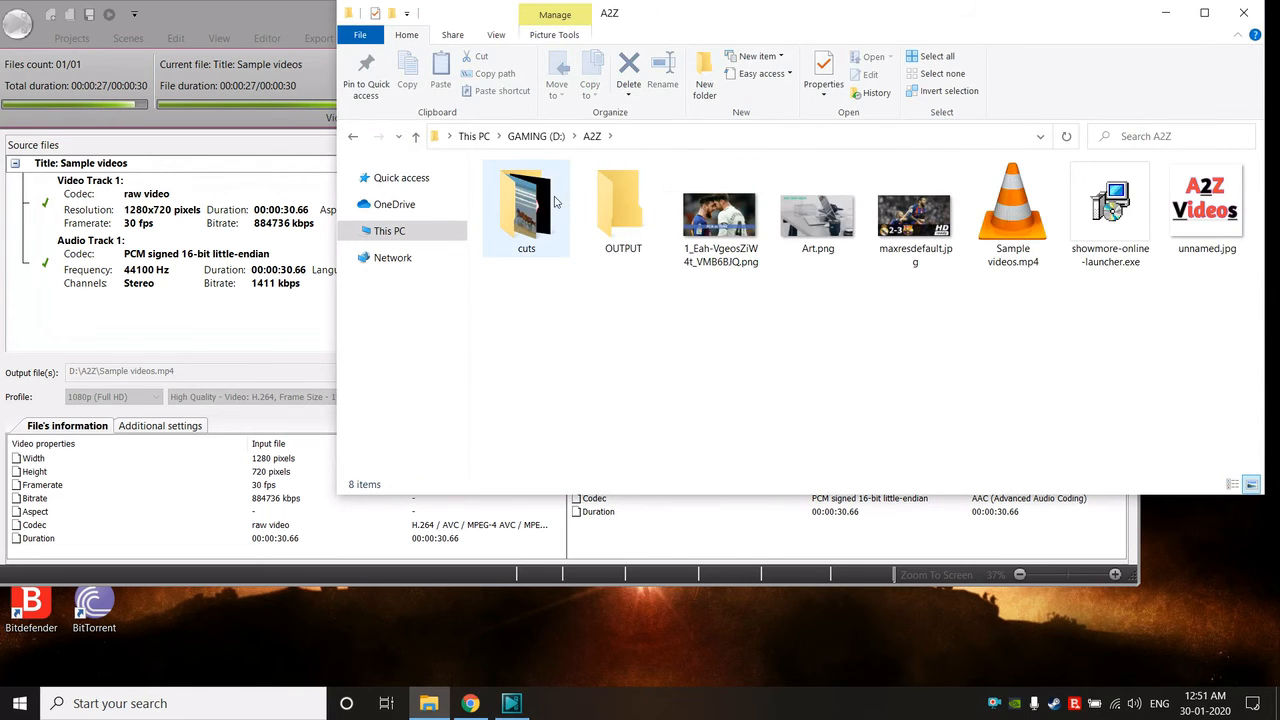
pyautogui.click(1012, 205)
pyautogui.rightClick(855, 337)
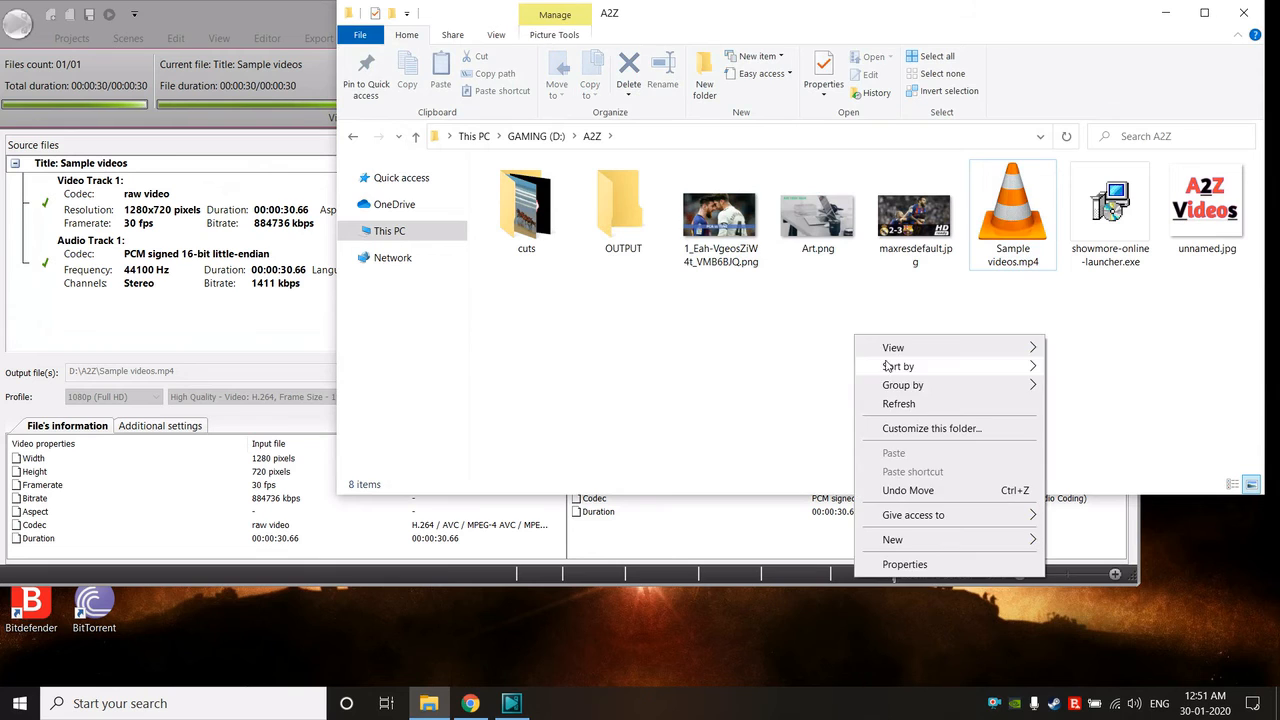
pyautogui.click(896, 403)
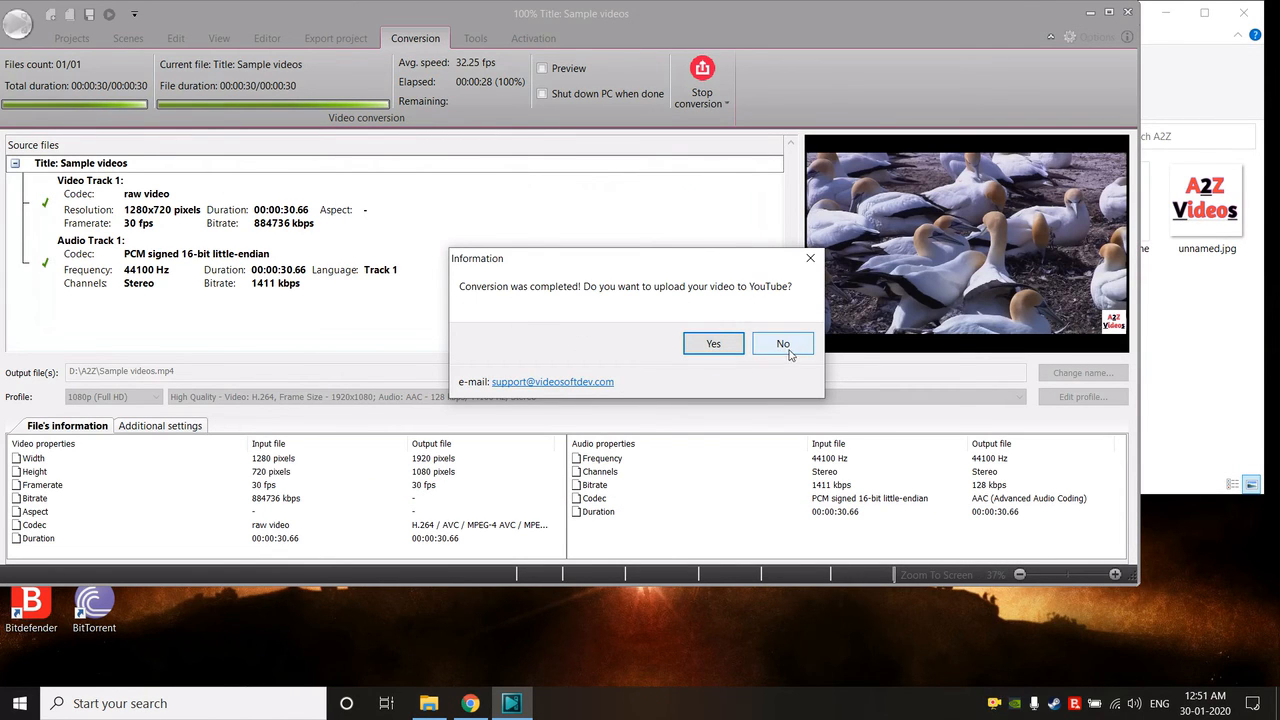
# - Decline the YouTube upload and check the file properties of the exported Sample videos.mp4
pyautogui.click(783, 343)
pyautogui.rightClick(996, 220)
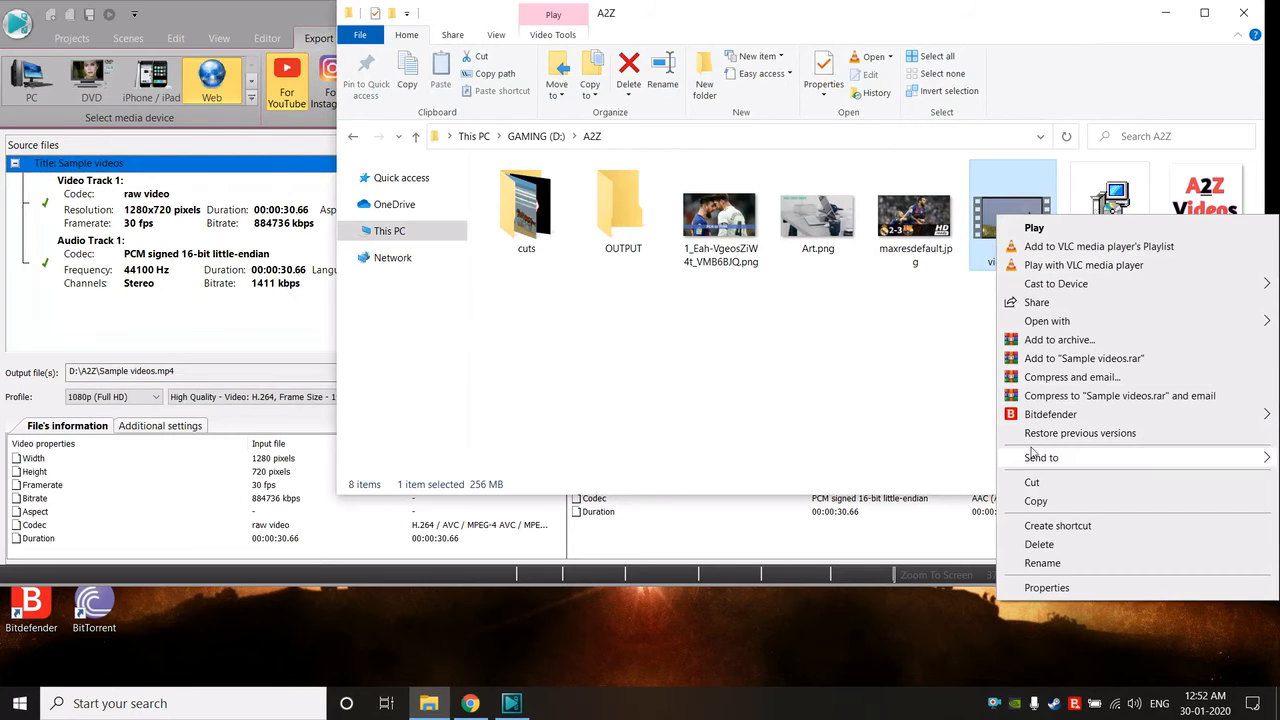
pyautogui.click(1028, 595)
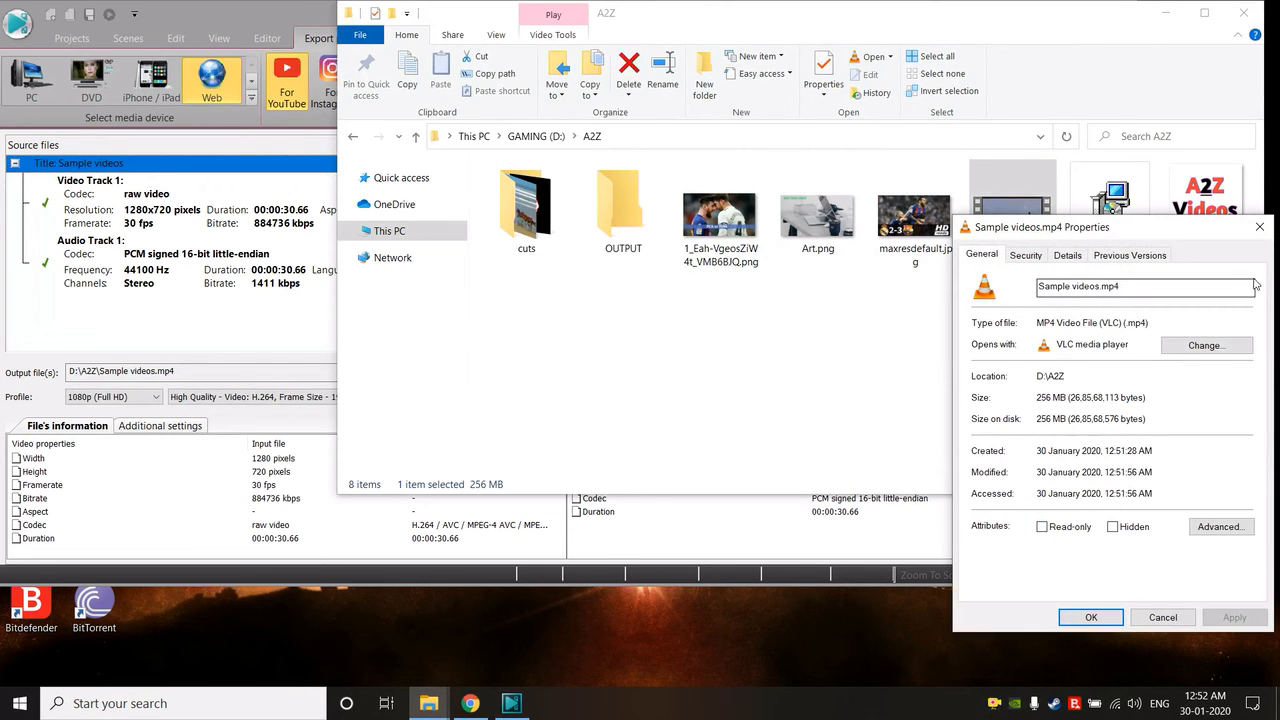
pyautogui.click(1259, 227)
# - Play the exported Sample videos.mp4 in VLC and skip ahead to about 00:13 to check the watermark
pyautogui.doubleClick(1023, 232)
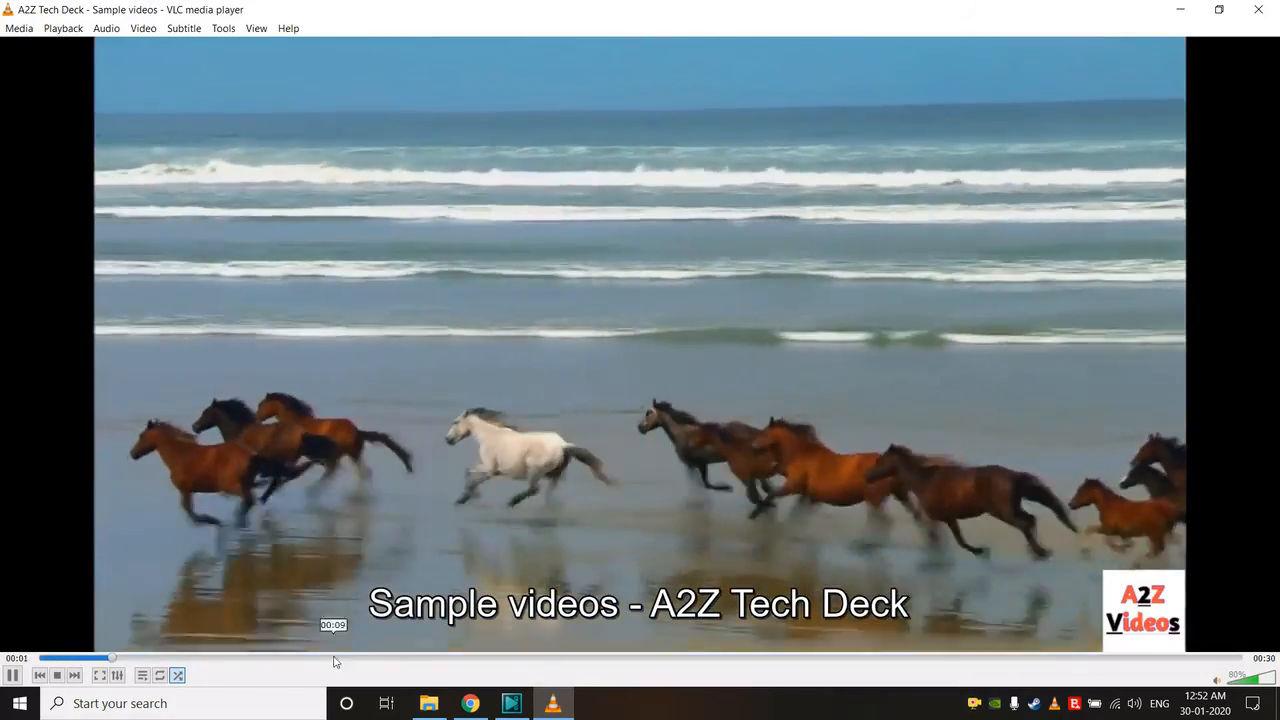
pyautogui.click(576, 657)
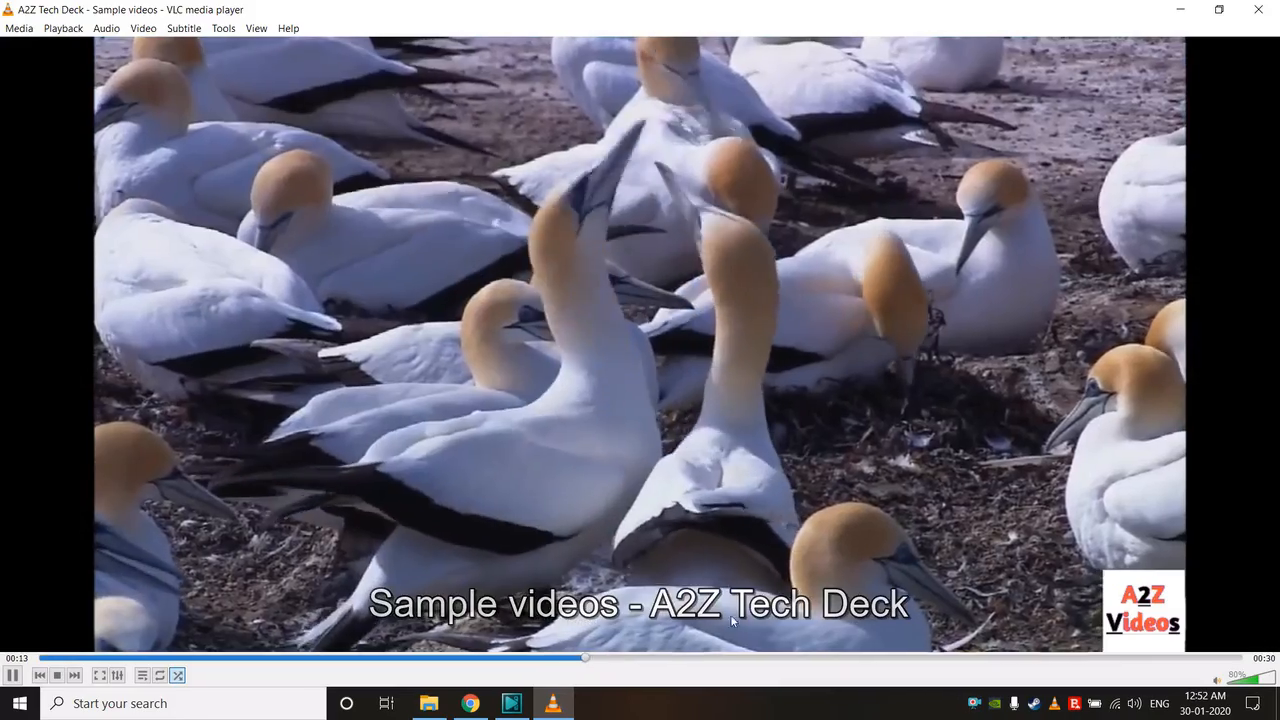